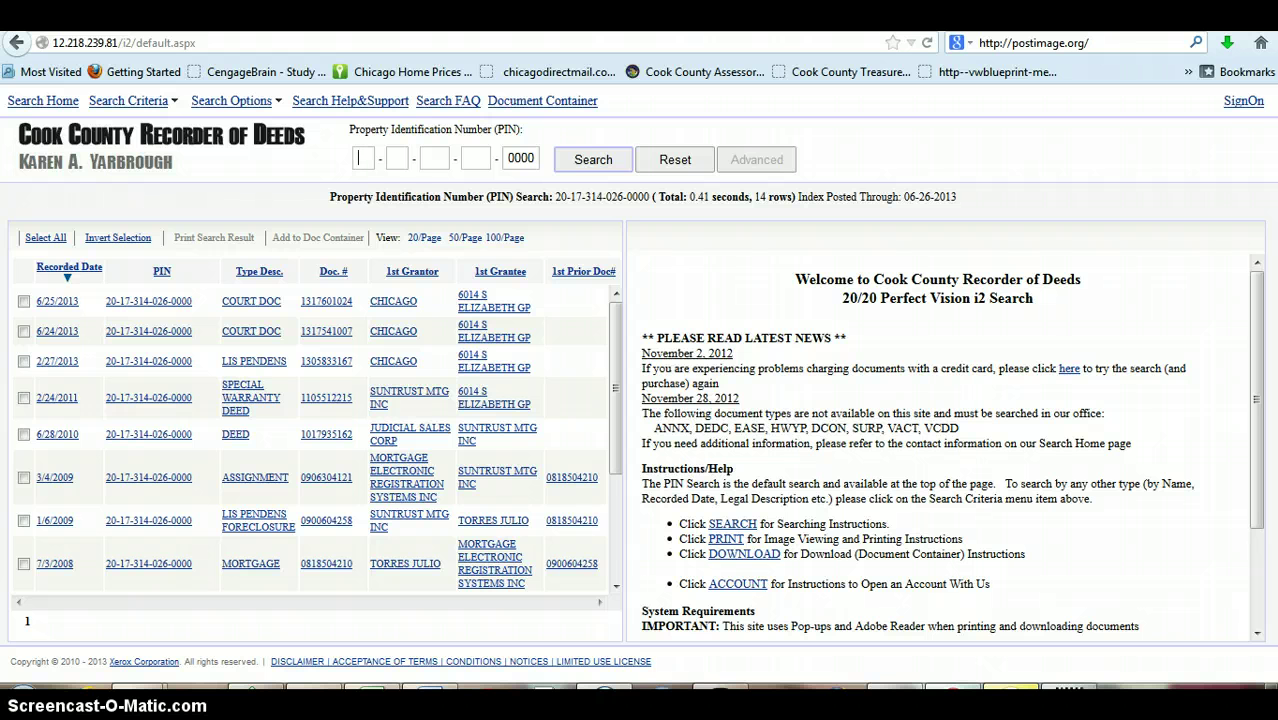
{"action": "type", "text": "1"}
{"action": "type", "text": "3 - "}
{"action": "type", "text": "33 - "}
{"action": "type", "text": "312 - "}
{"action": "type", "text": "037"}
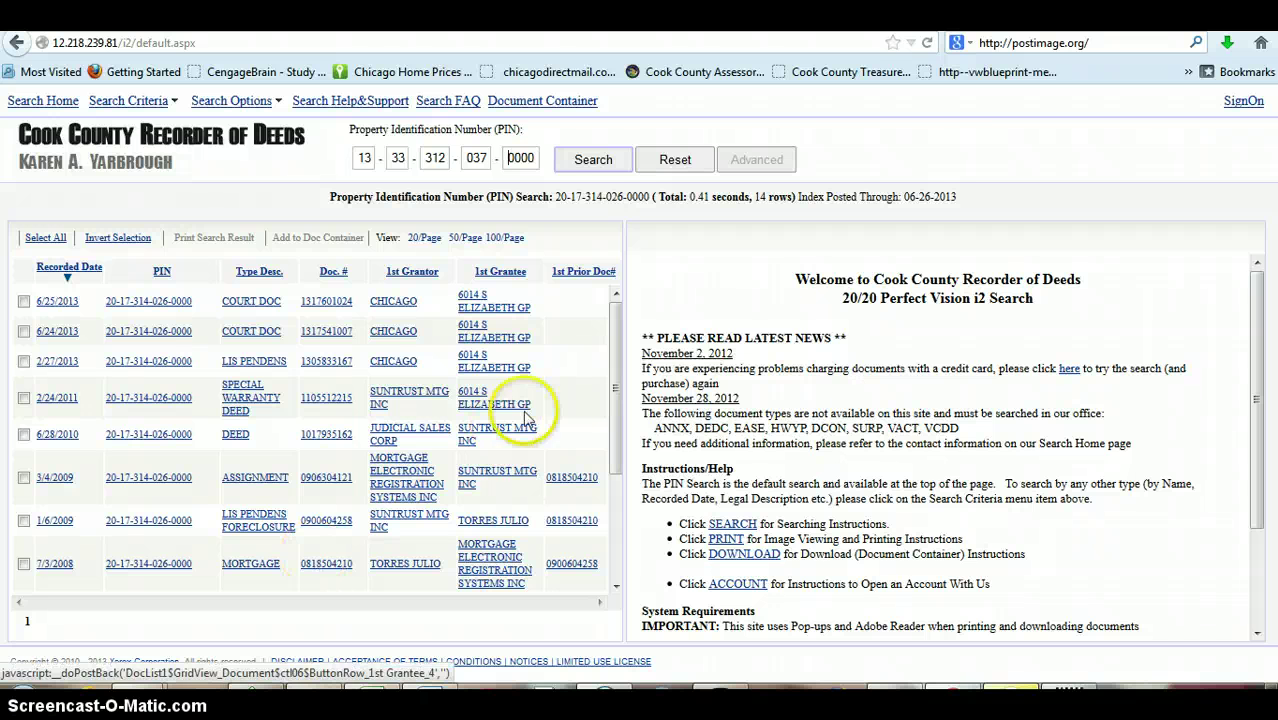
{"action": "left_click", "coordinate": [592, 162]}
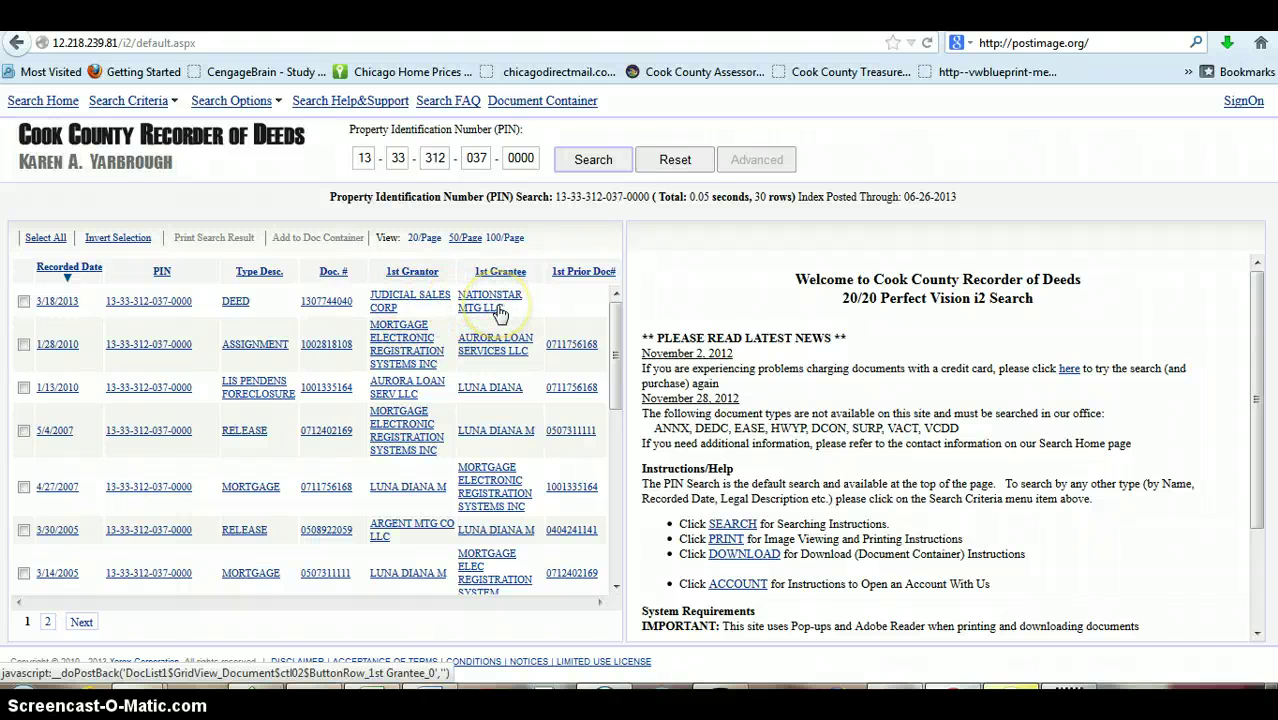
Open the image of the deed recorded 3/18/2013 and enlarge it to read the grantor, grantee and property description on page 1.
{"action": "left_click", "coordinate": [236, 303]}
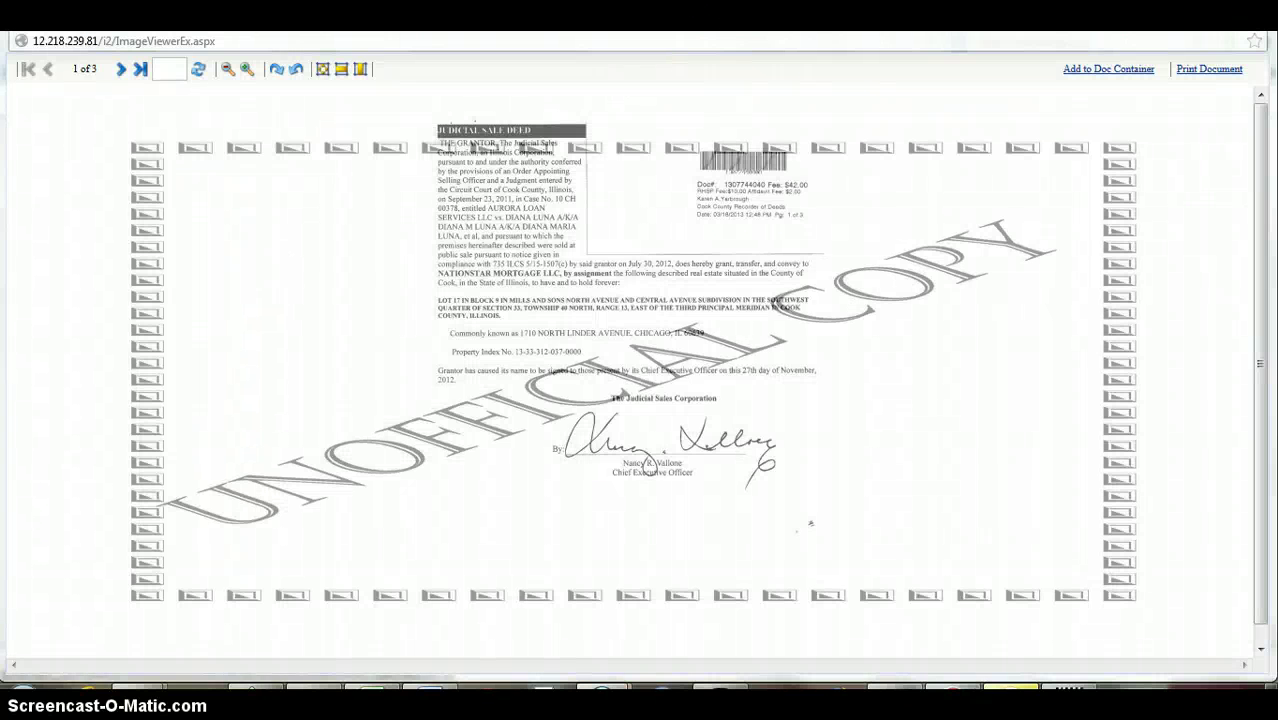
{"action": "left_click", "coordinate": [325, 71]}
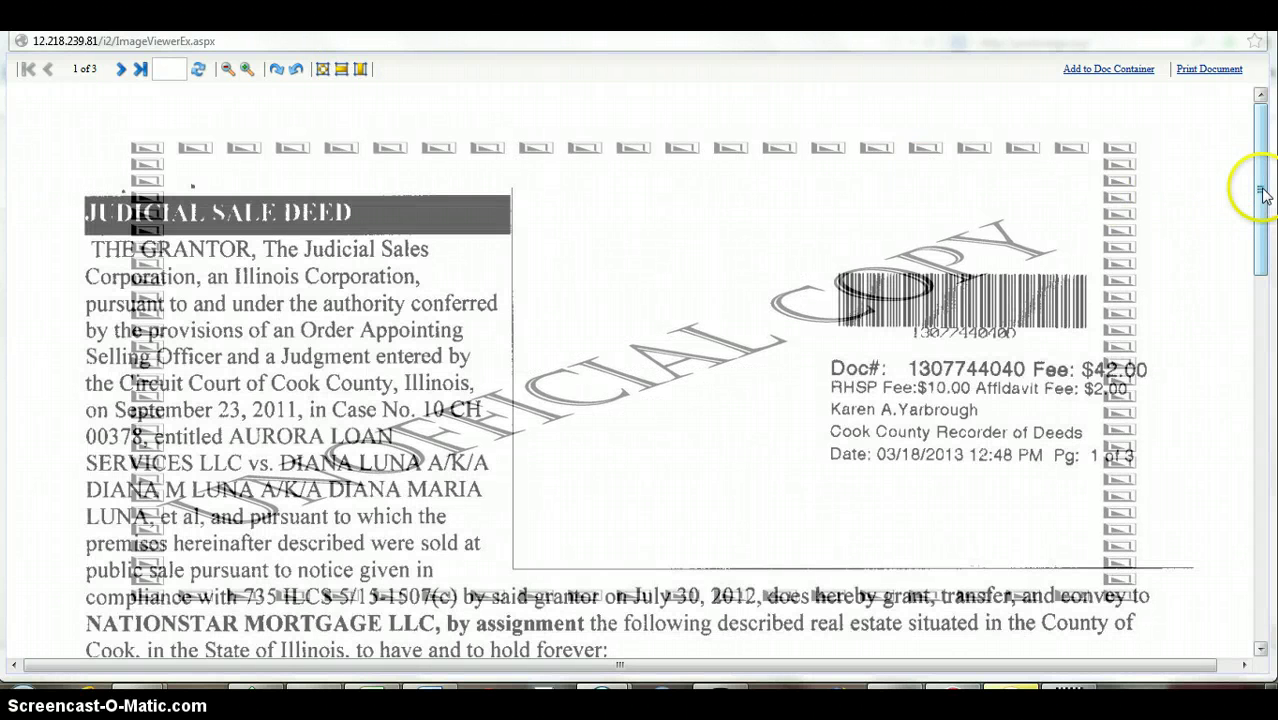
{"action": "mouse_move", "coordinate": [1263, 193]}
{"action": "left_mouse_down"}
{"action": "mouse_move", "coordinate": [1250, 485]}
{"action": "mouse_move", "coordinate": [1250, 250]}
{"action": "left_mouse_up"}
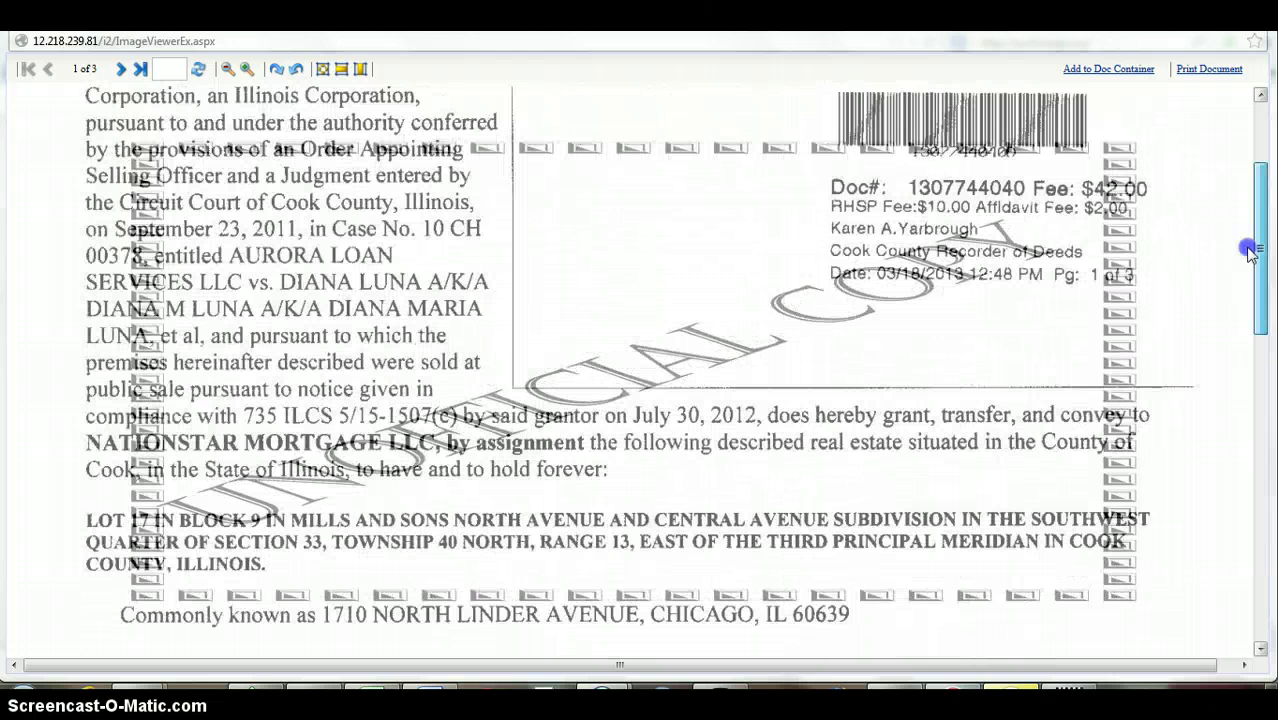
Read the grantee's mailing address and the mail-to details on page 2 of the deed, and close the document viewer.
{"action": "left_click", "coordinate": [122, 69]}
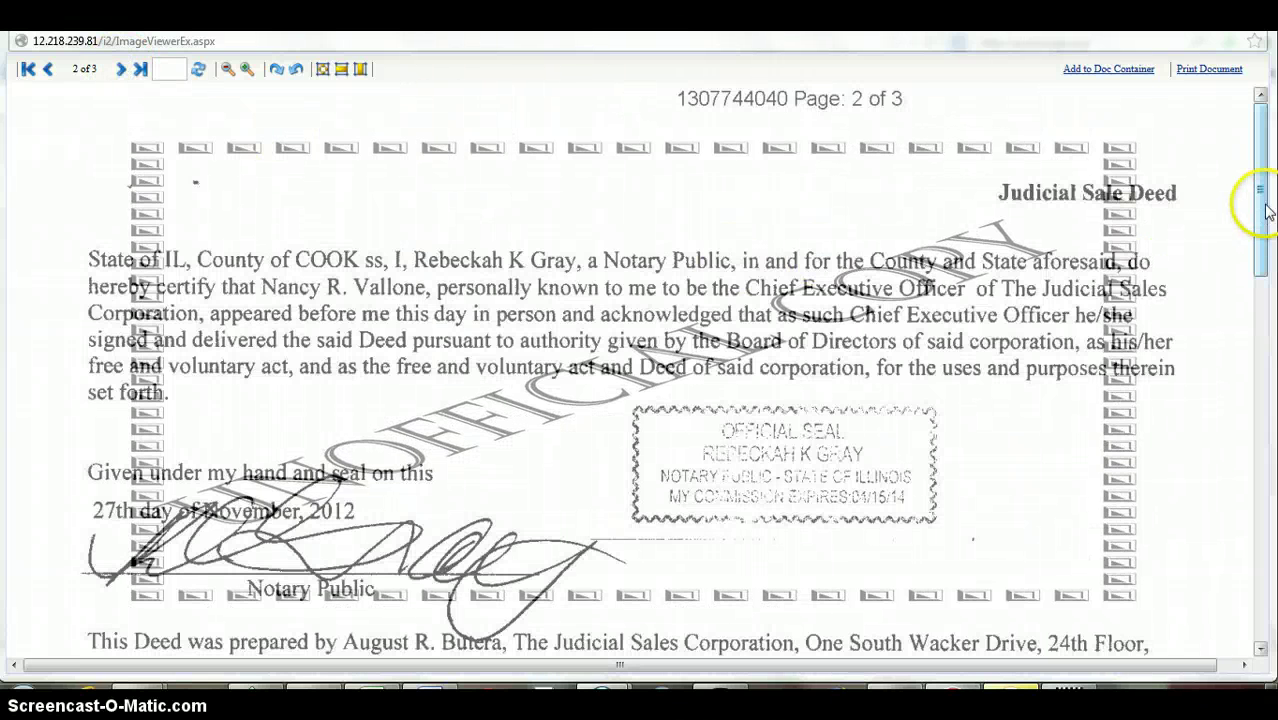
{"action": "left_click_drag", "start_coordinate": [1268, 205], "coordinate": [1266, 462]}
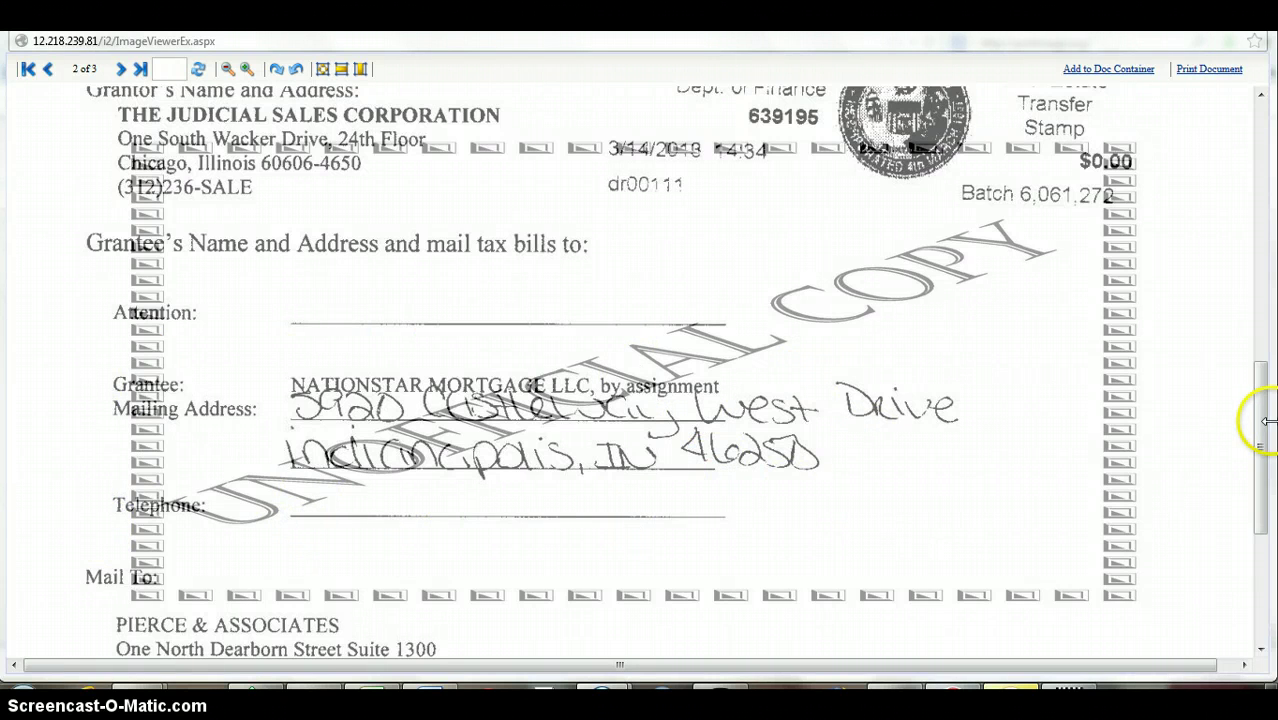
{"action": "left_click_drag", "start_coordinate": [1262, 428], "coordinate": [1266, 492]}
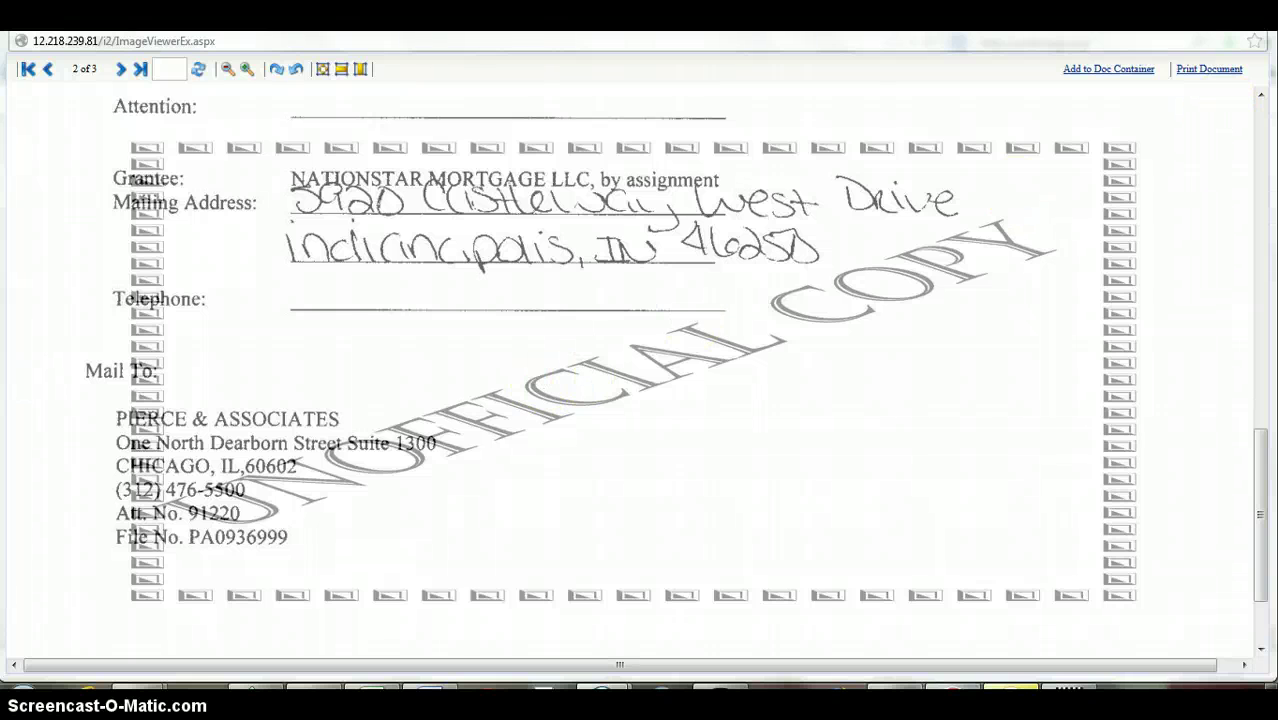
{"action": "left_click", "coordinate": [1257, 32]}
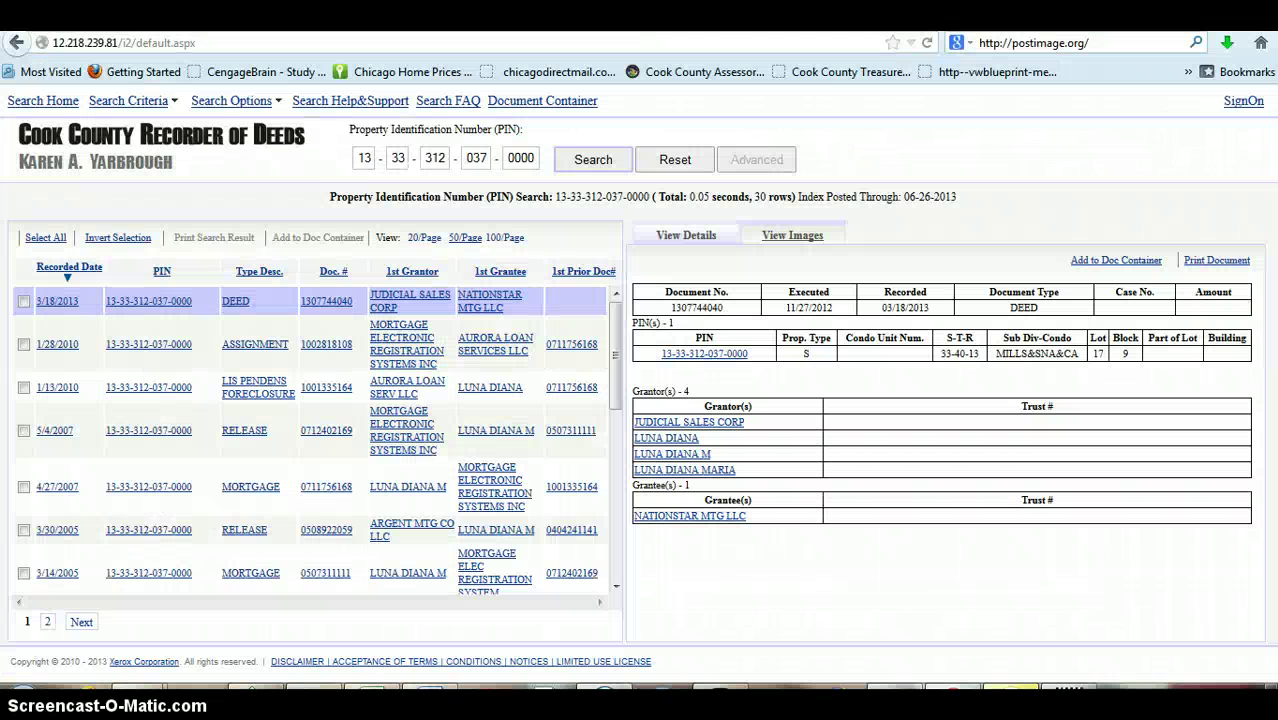
{"action": "left_click", "coordinate": [669, 163]}
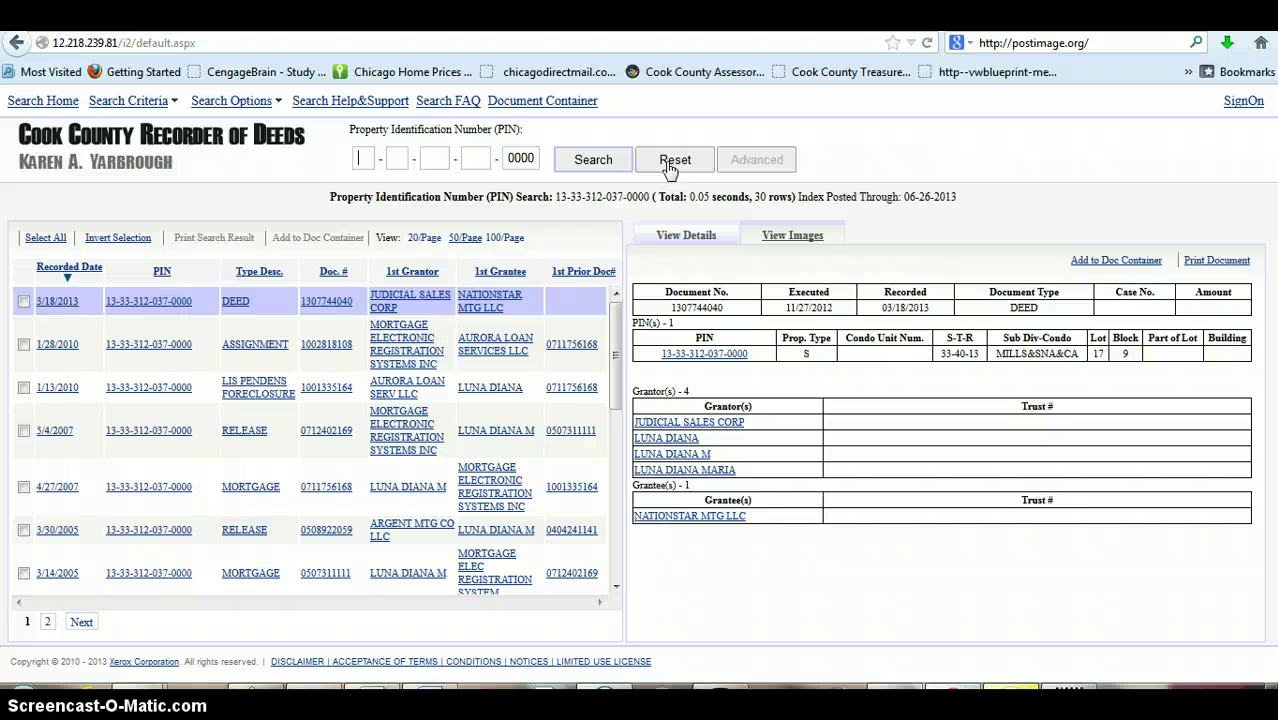
{"action": "type", "text": "1"}
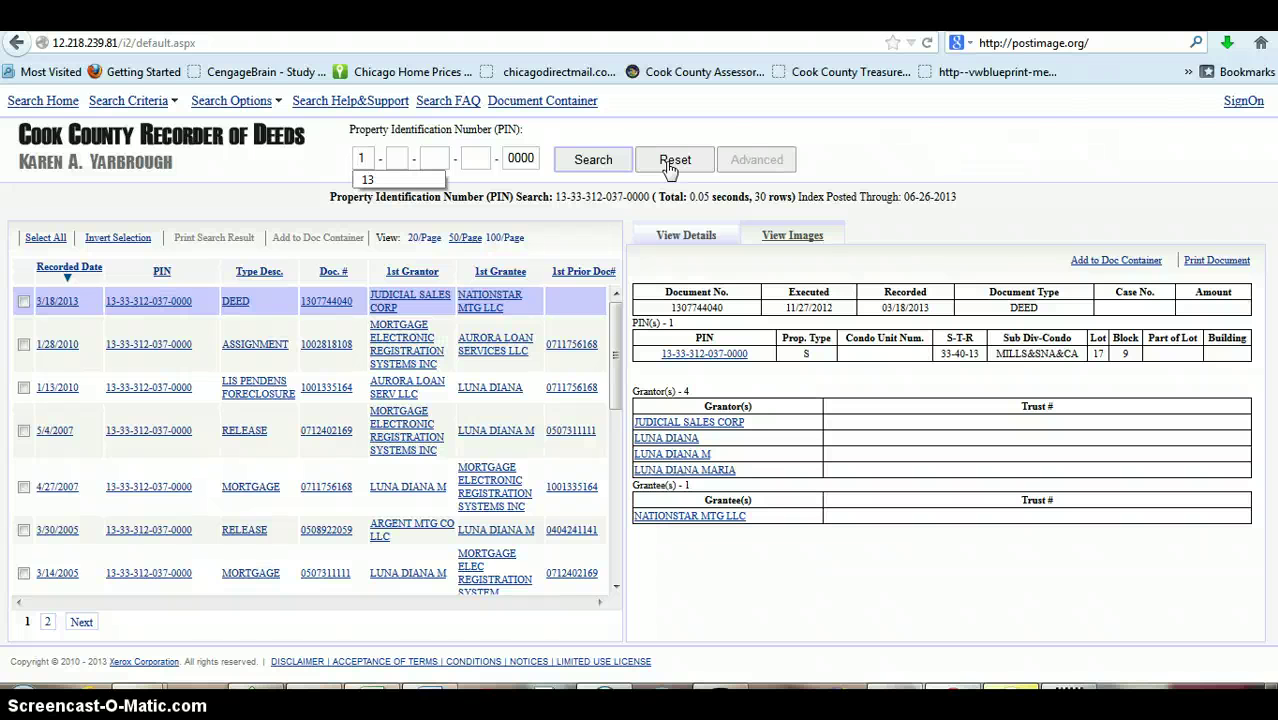
{"action": "key", "text": "BackSpace"}
{"action": "type", "text": "20"}
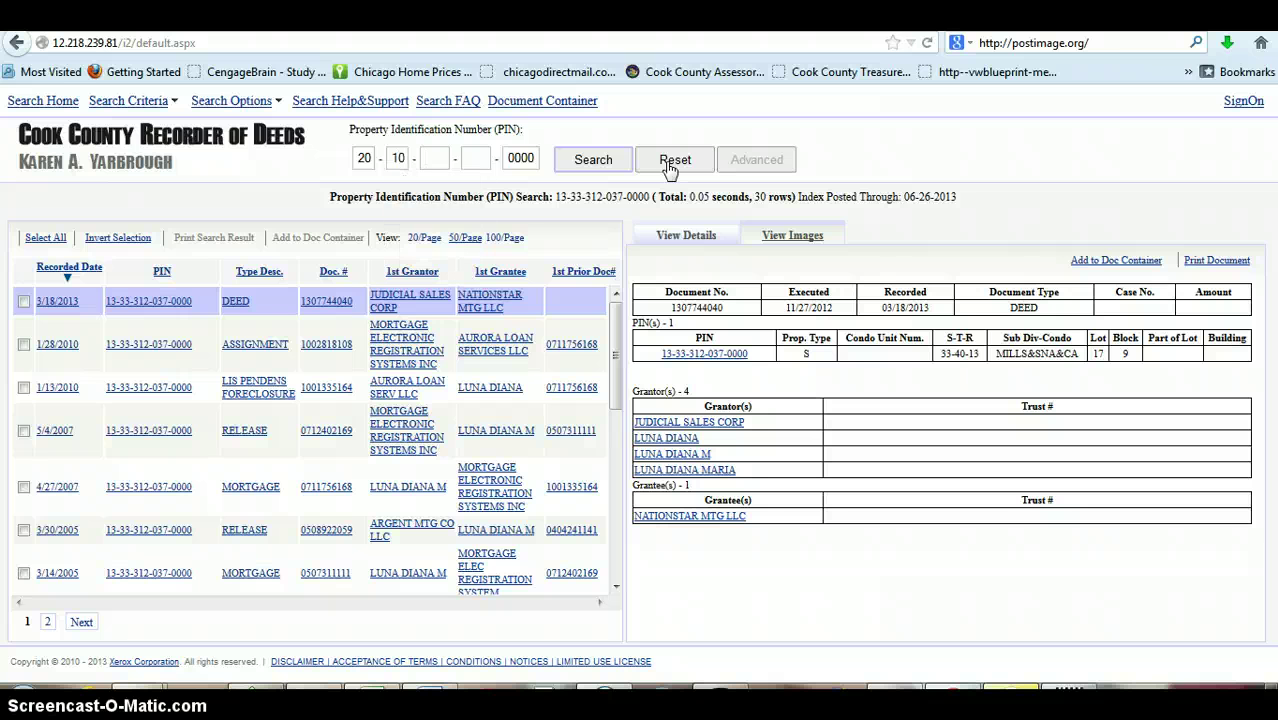
{"action": "type", "text": "107"}
{"action": "type", "text": "004"}
{"action": "left_click", "coordinate": [603, 170]}
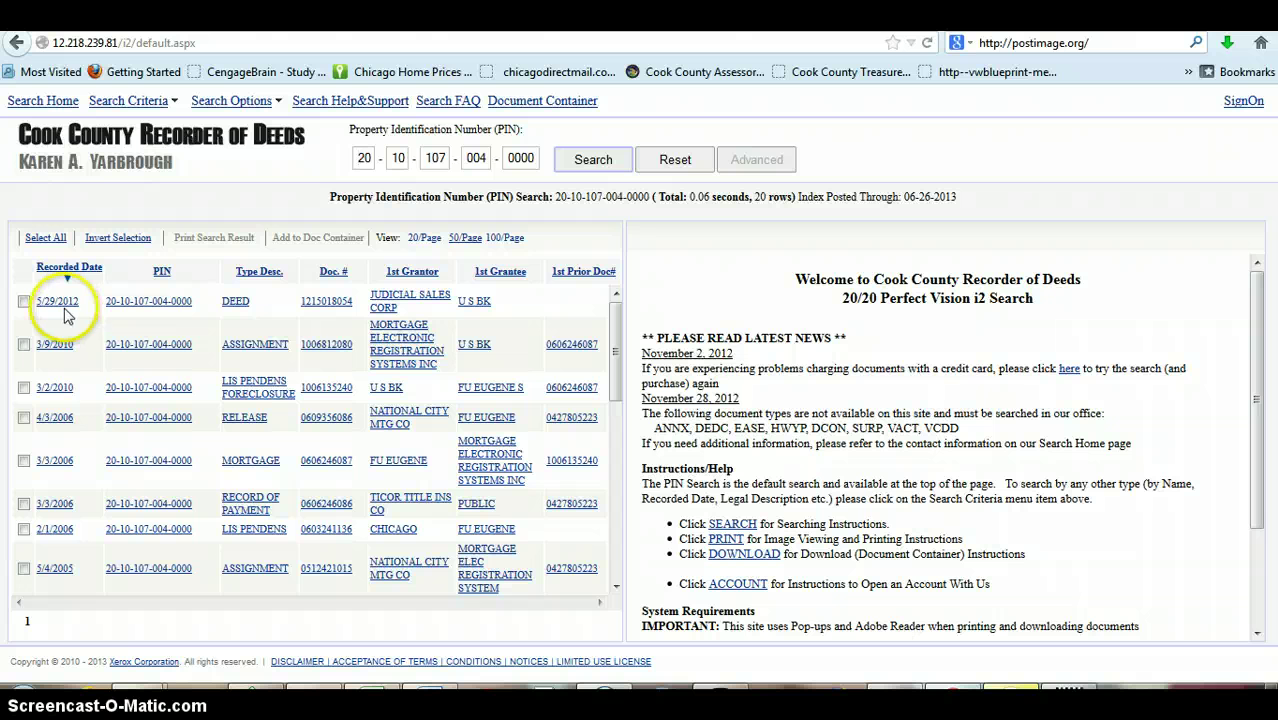
Open the image of the deed recorded 5/29/2012 and enlarge it to read page 1 down to the signature.
{"action": "left_click", "coordinate": [236, 306]}
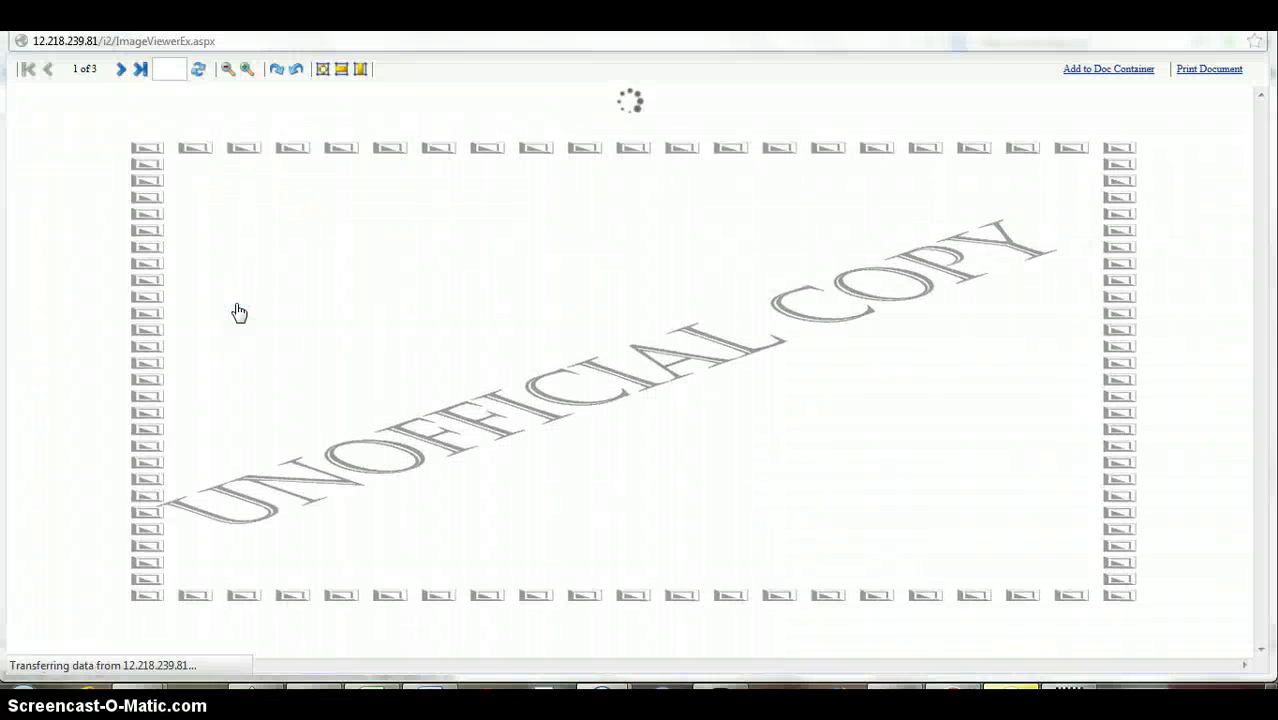
{"action": "left_click", "coordinate": [322, 70]}
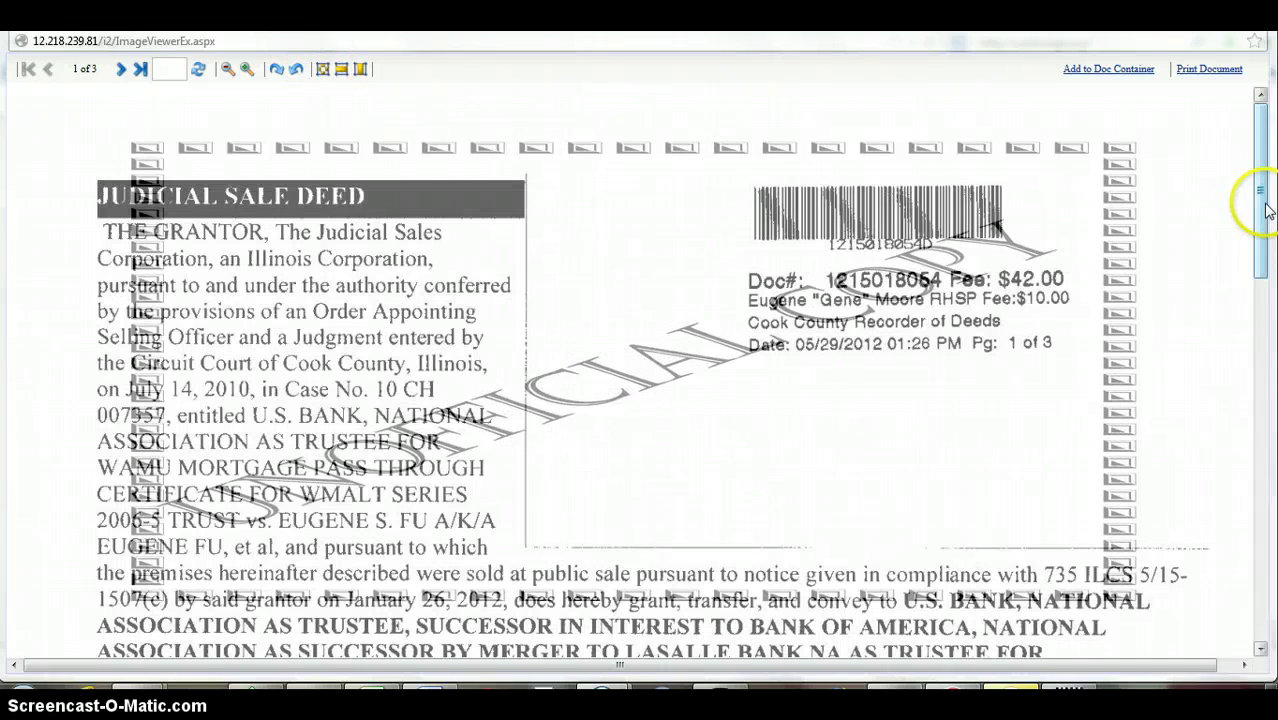
{"action": "left_click_drag", "start_coordinate": [1262, 205], "coordinate": [1272, 477]}
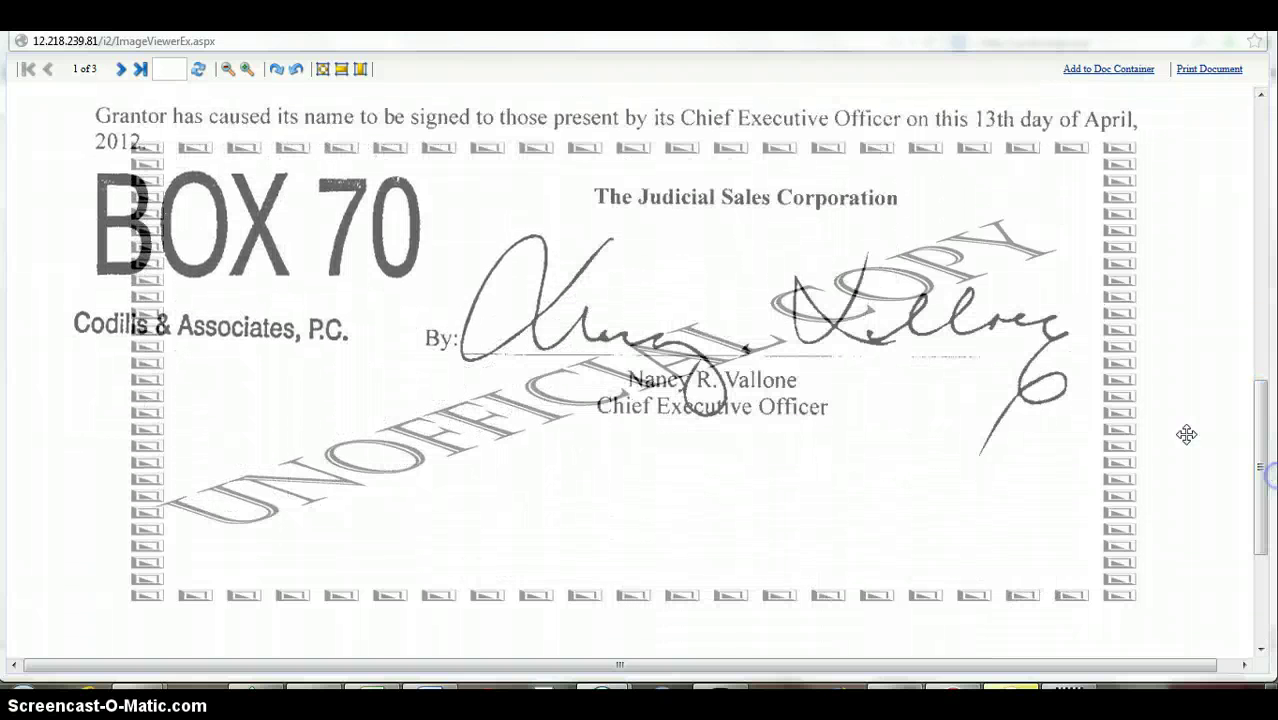
Read the grantee, contact and mail-to details on page 2 of the U.S. Bank deed, and close the document viewer.
{"action": "left_click", "coordinate": [118, 70]}
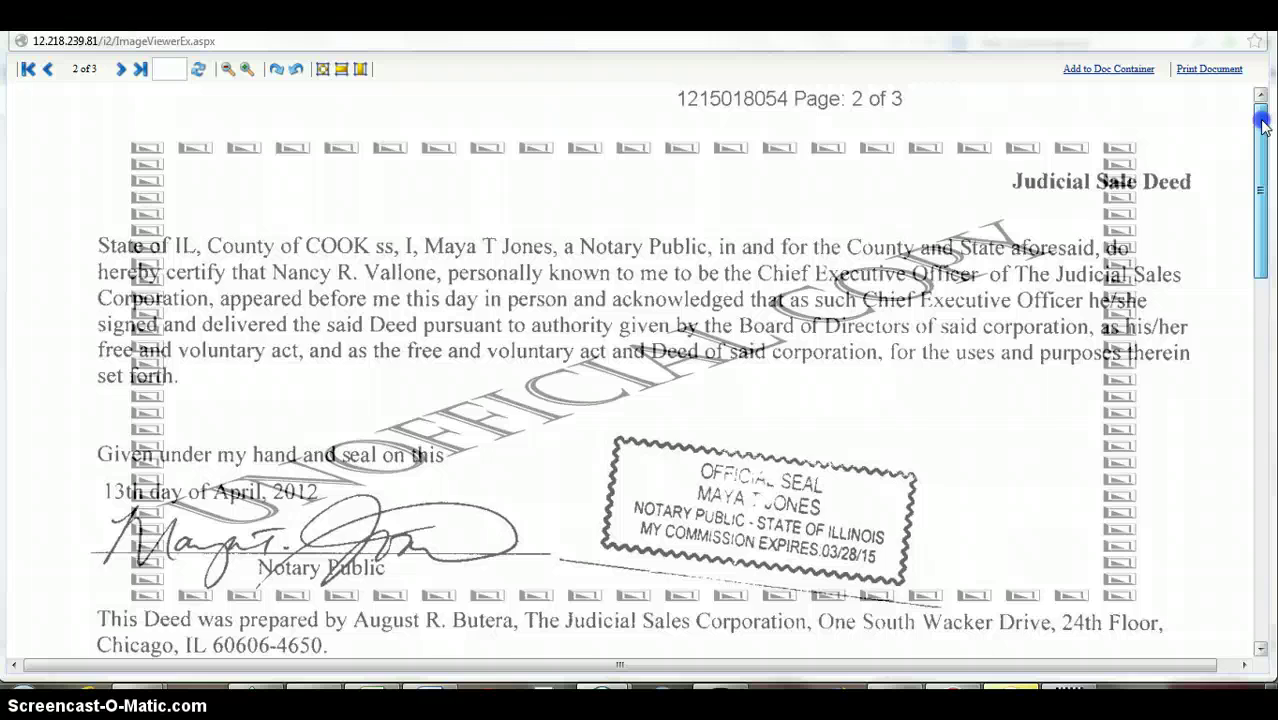
{"action": "left_click_drag", "start_coordinate": [1263, 122], "coordinate": [1262, 437]}
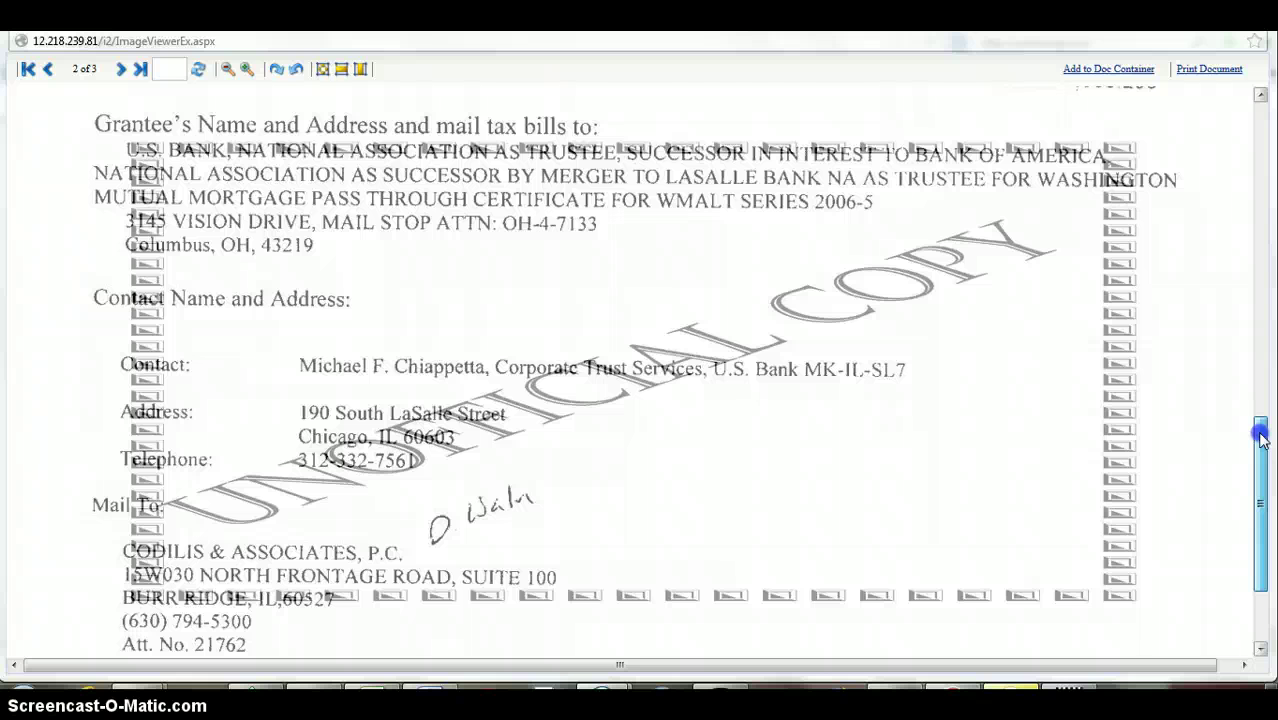
{"action": "left_click_drag", "start_coordinate": [1262, 470], "coordinate": [1272, 508]}
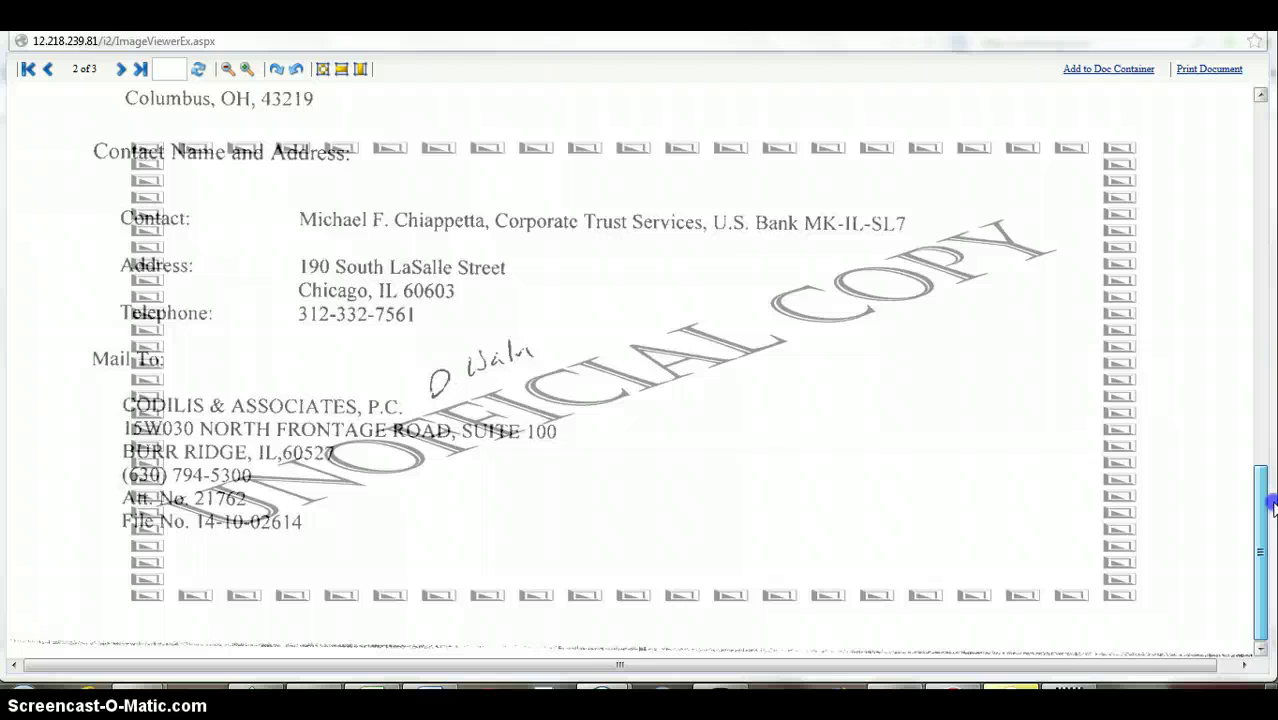
{"action": "left_click_drag", "start_coordinate": [1274, 508], "coordinate": [1268, 501]}
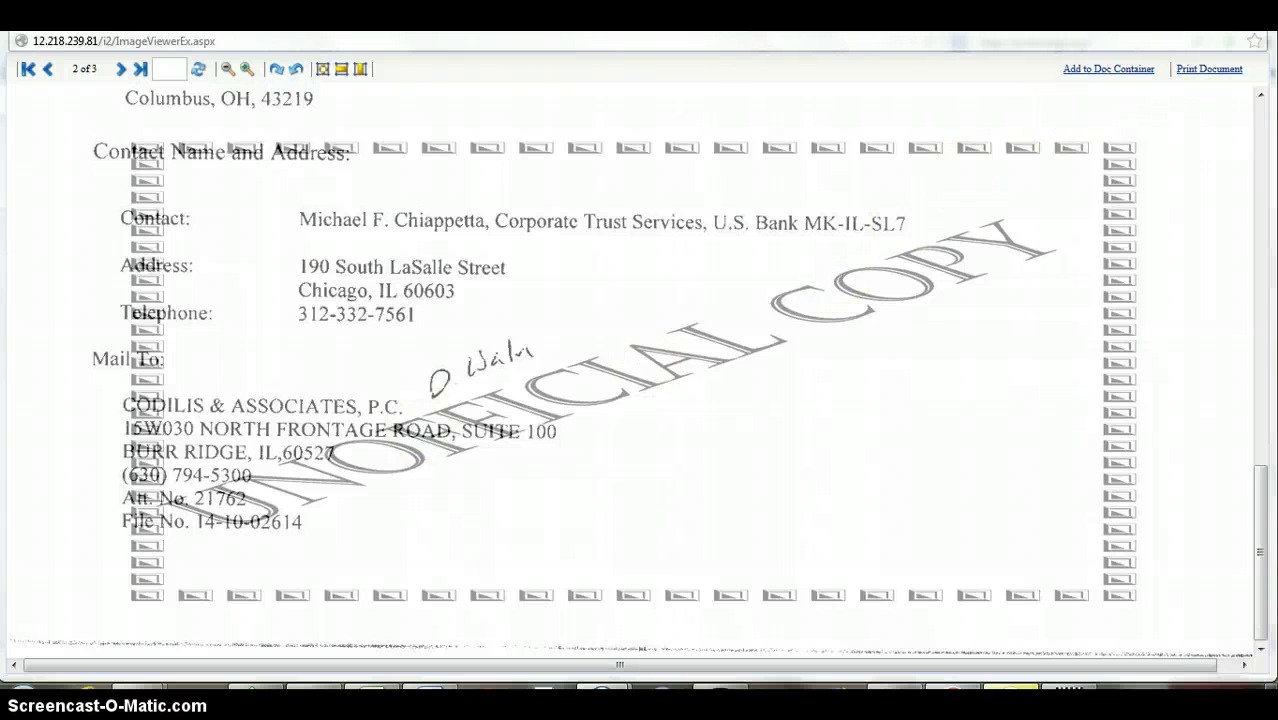
{"action": "left_click", "coordinate": [1246, 16]}
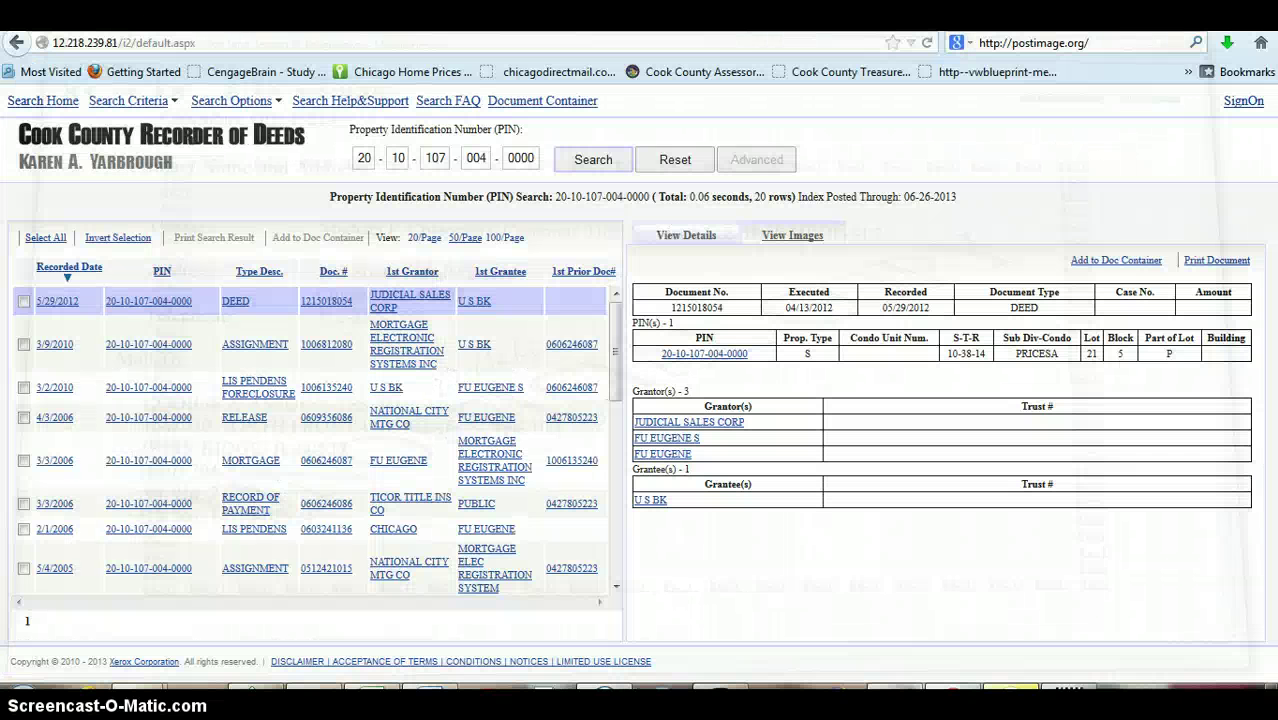
{"action": "left_click", "coordinate": [689, 159]}
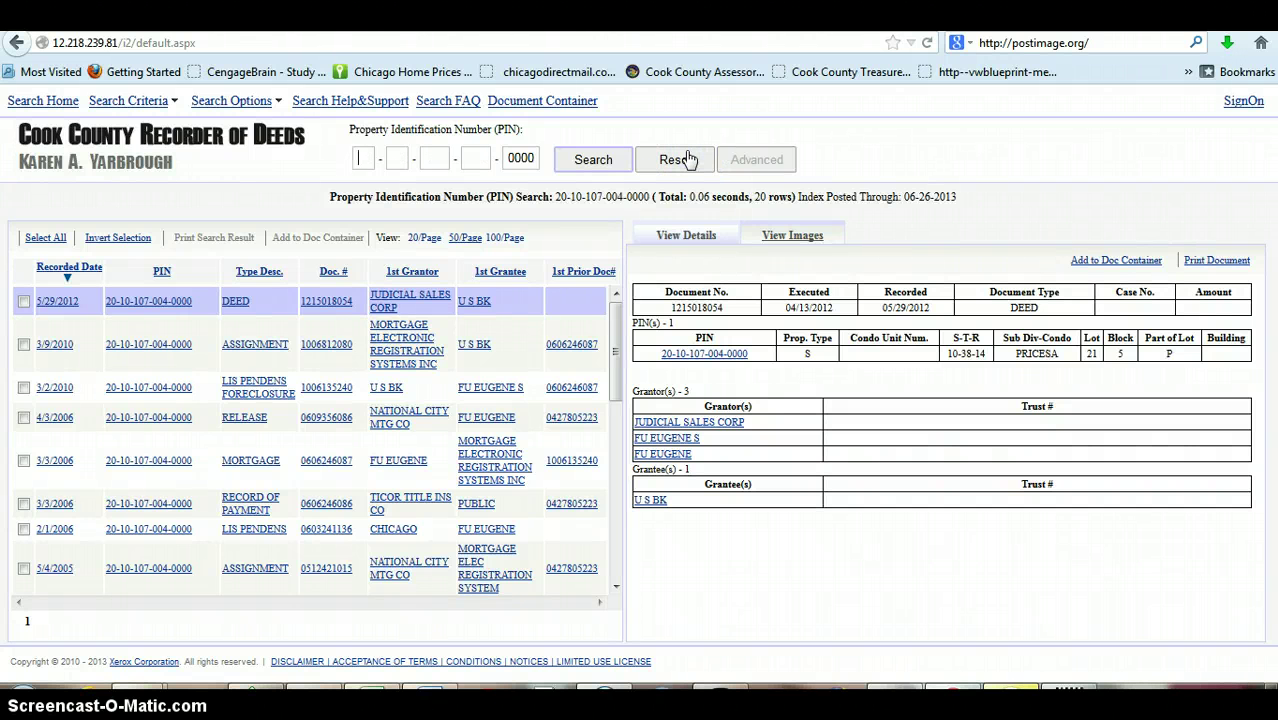
{"action": "type", "text": "26"}
{"action": "type", "text": "08 - 107 - 036"}
{"action": "left_click", "coordinate": [600, 162]}
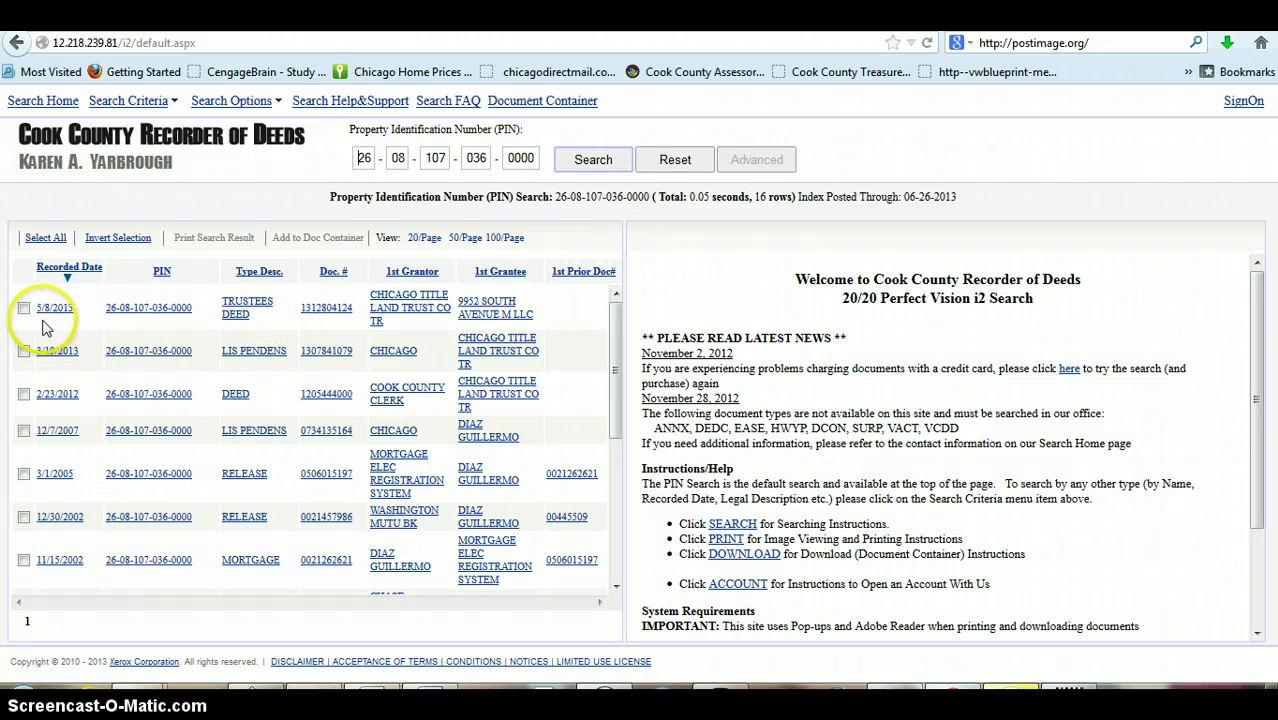
Open the image of the trustee's deed recorded 5/8/2013 and enlarge it to read page 1 through to its end.
{"action": "left_click", "coordinate": [240, 308]}
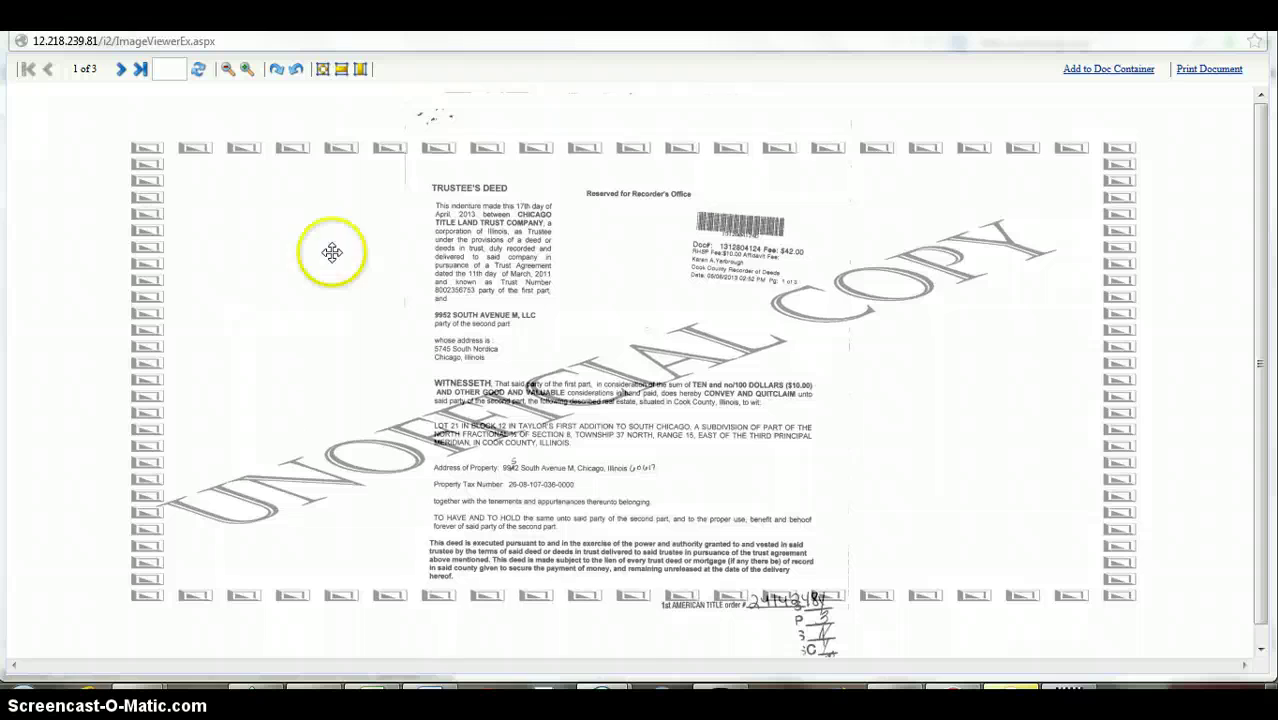
{"action": "left_click", "coordinate": [322, 69]}
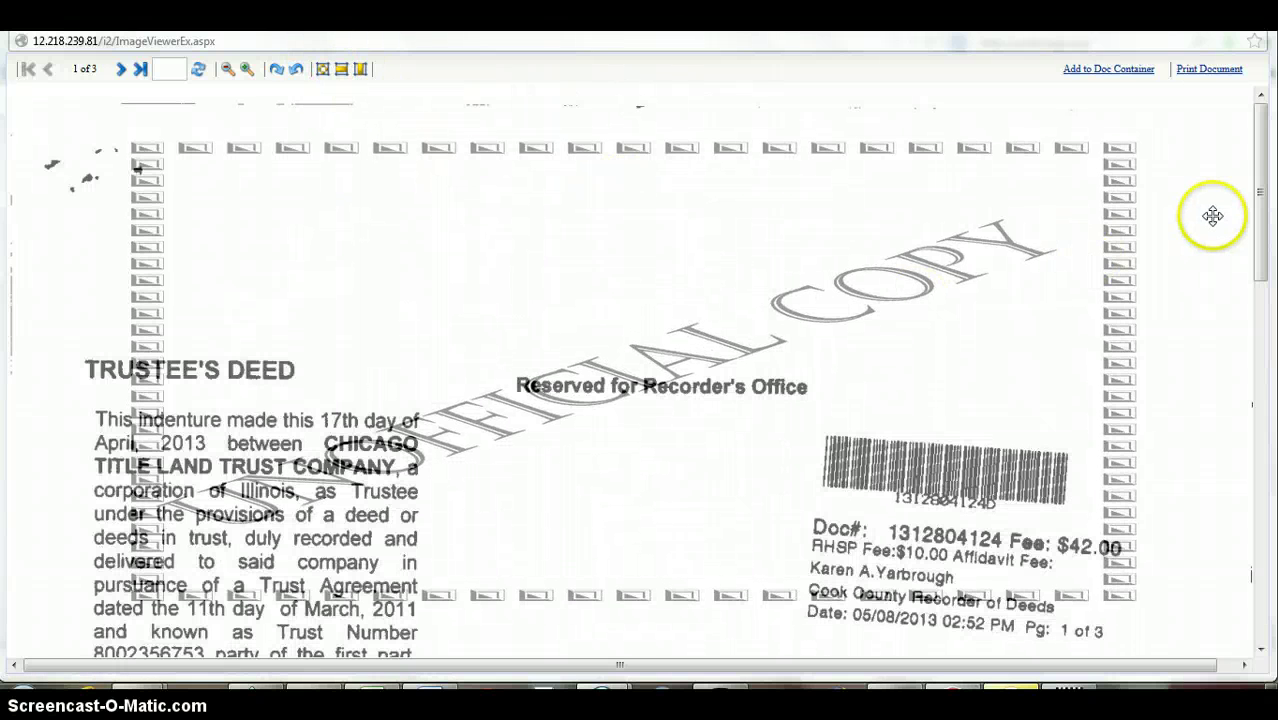
{"action": "left_click_drag", "start_coordinate": [1259, 207], "coordinate": [1272, 368]}
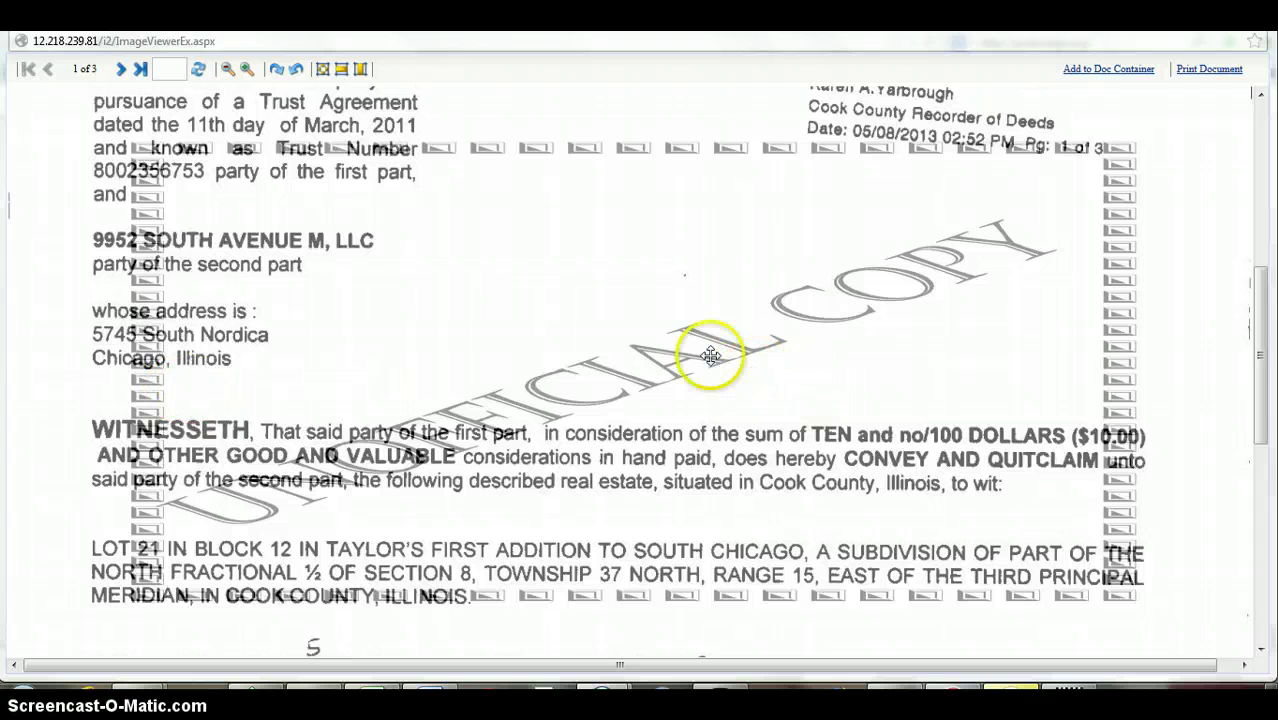
{"action": "left_click_drag", "start_coordinate": [1266, 358], "coordinate": [1258, 560]}
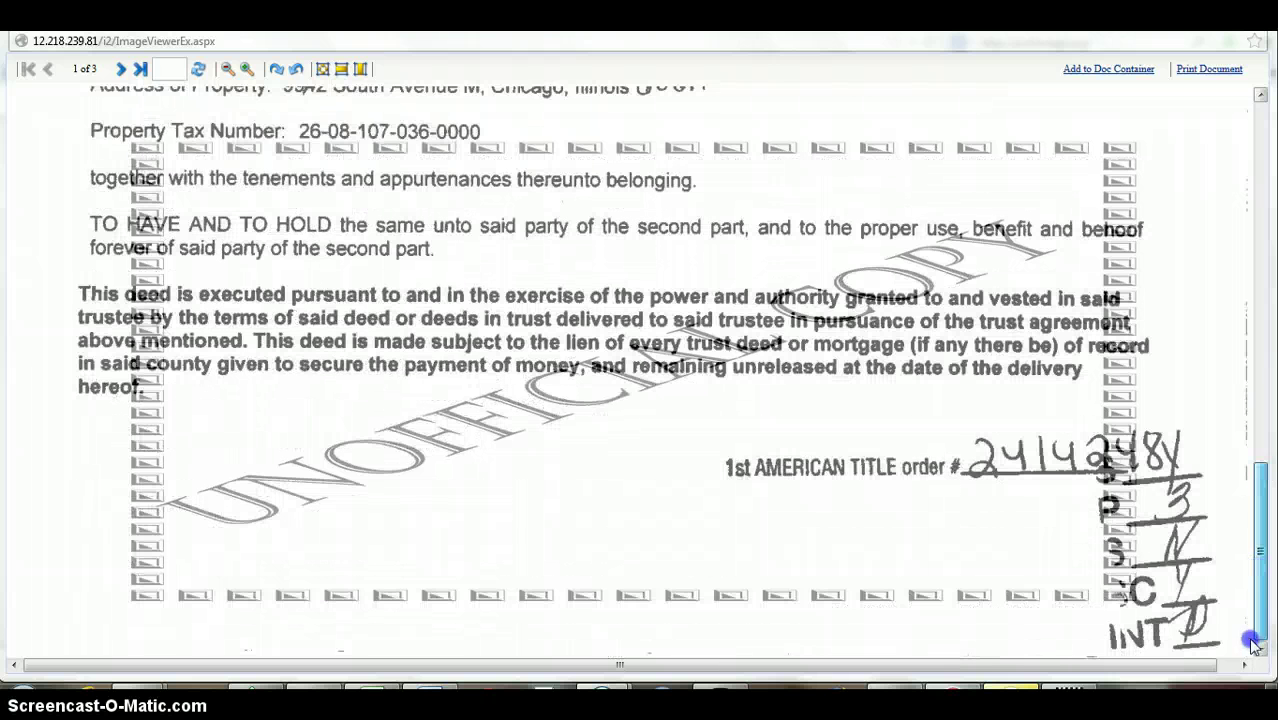
Page through to page 3 of the trustee's deed and read it down to its lower part.
{"action": "left_click", "coordinate": [121, 70]}
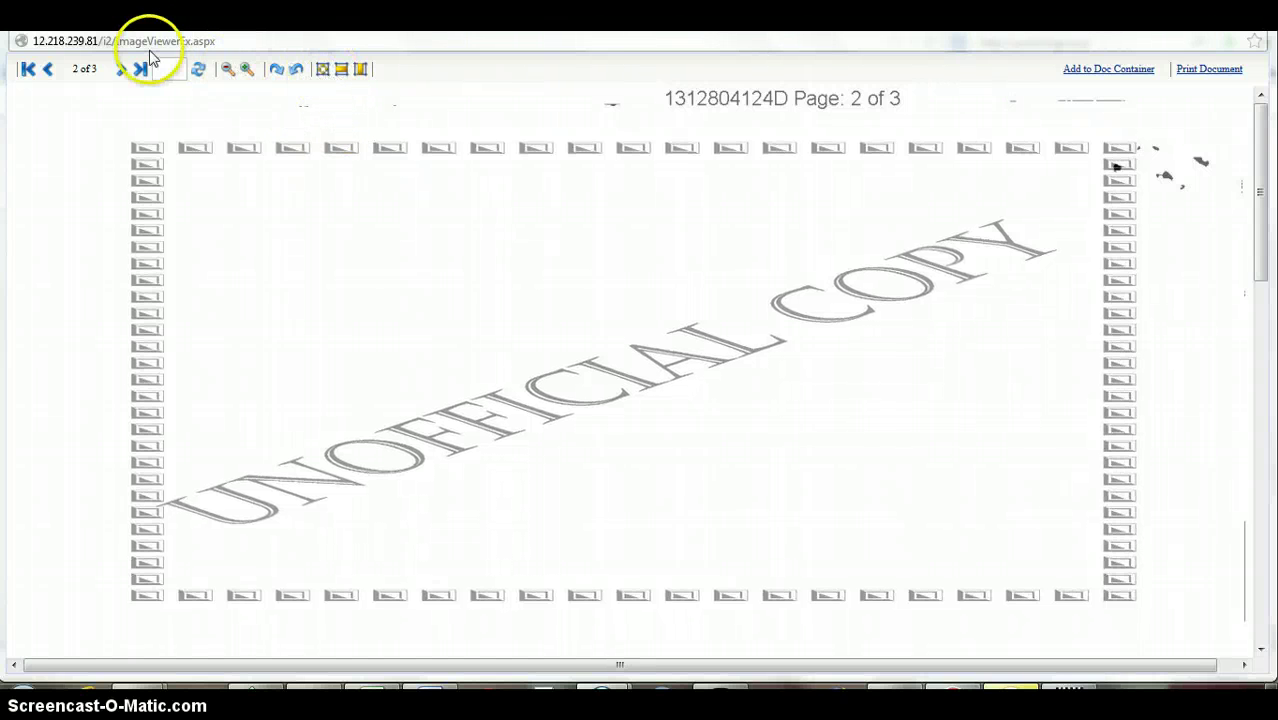
{"action": "left_click", "coordinate": [121, 72]}
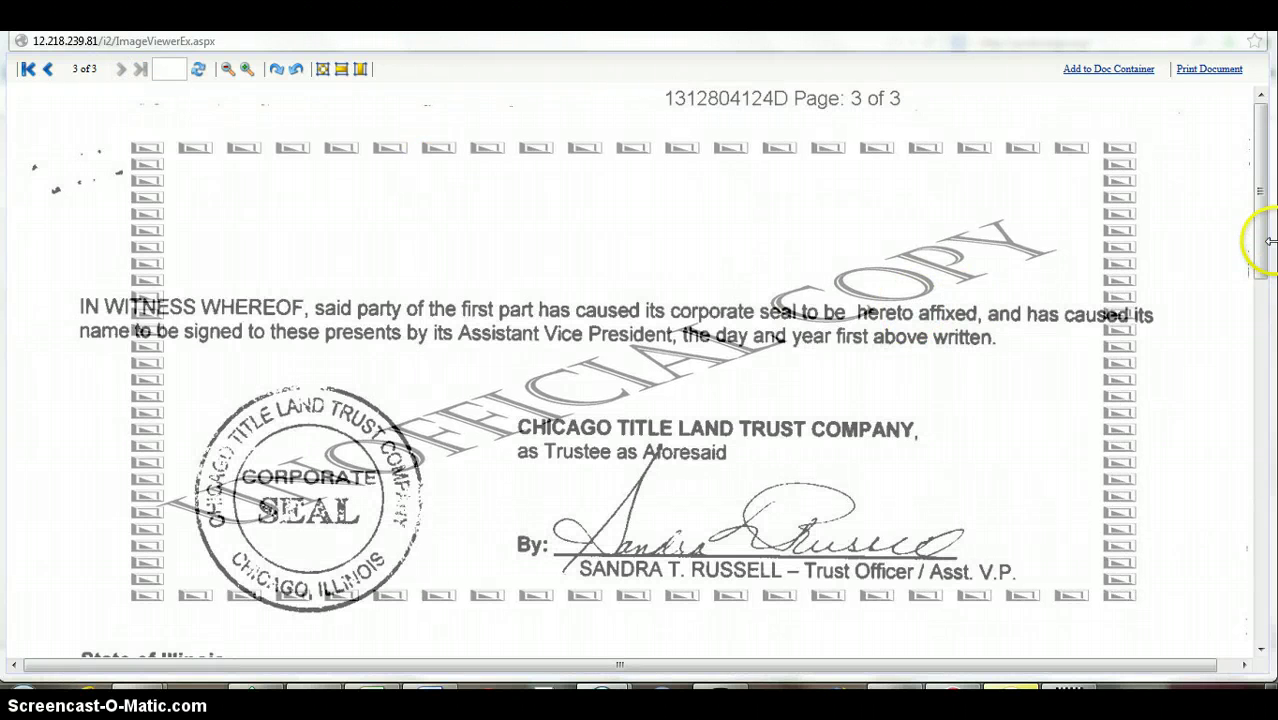
{"action": "left_click_drag", "start_coordinate": [1259, 232], "coordinate": [1270, 577]}
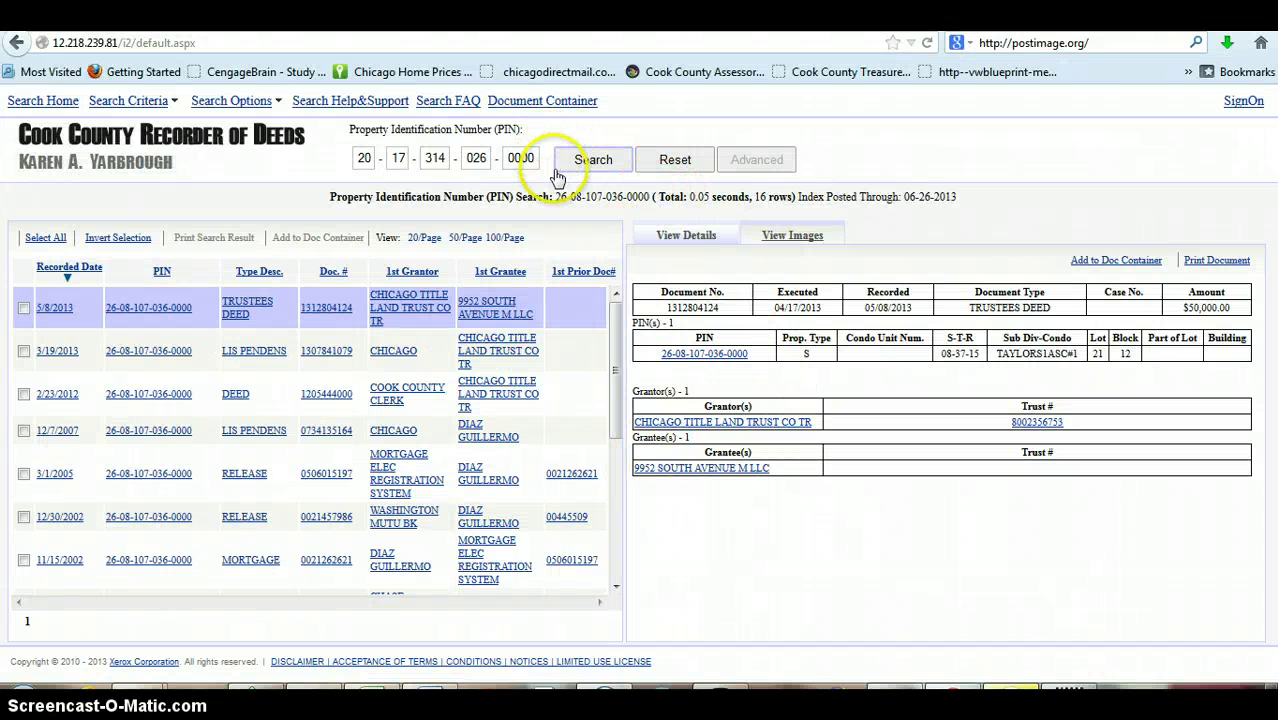
{"action": "left_click", "coordinate": [593, 170]}
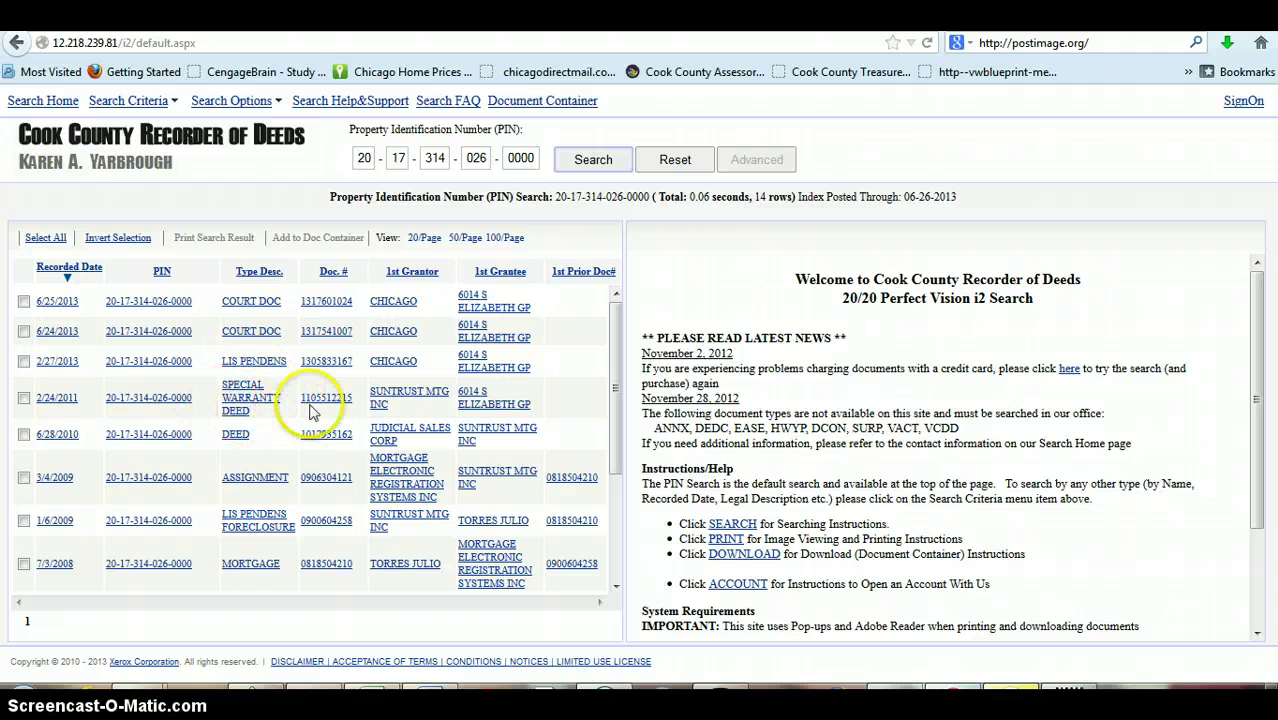
{"action": "left_click", "coordinate": [239, 409]}
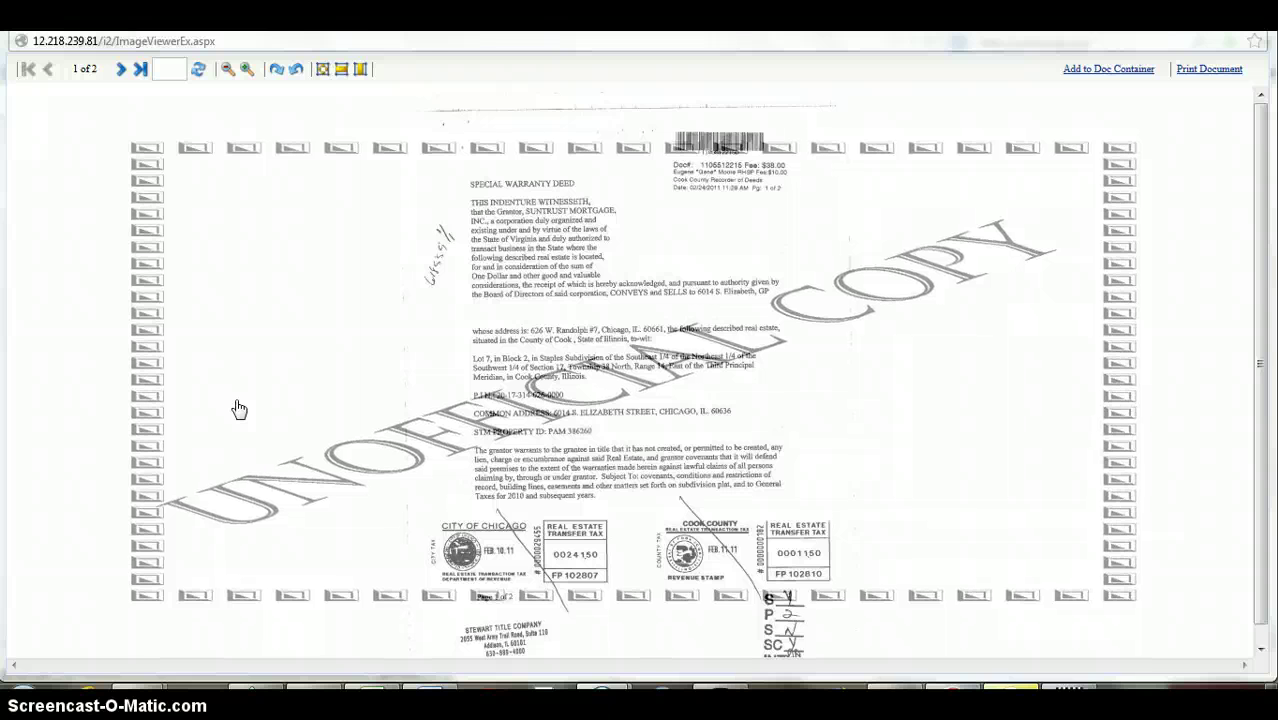
{"action": "left_click", "coordinate": [323, 70]}
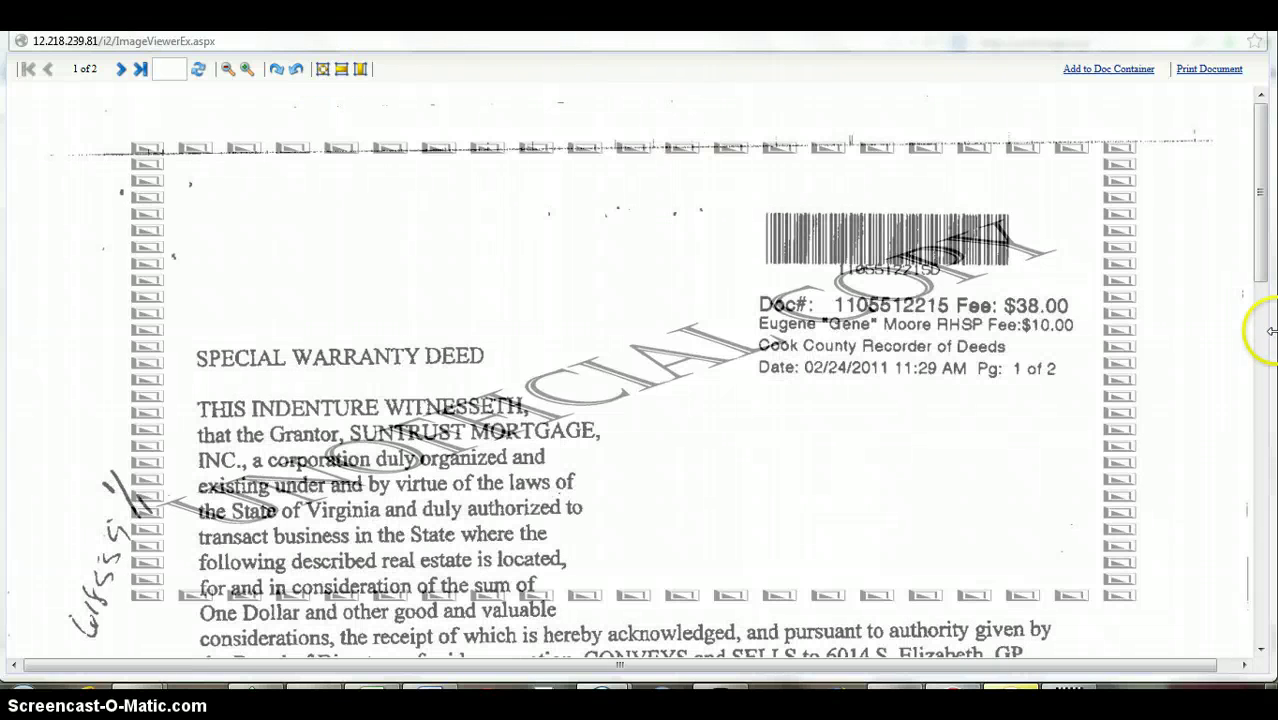
{"action": "left_click_drag", "start_coordinate": [1264, 190], "coordinate": [1273, 270]}
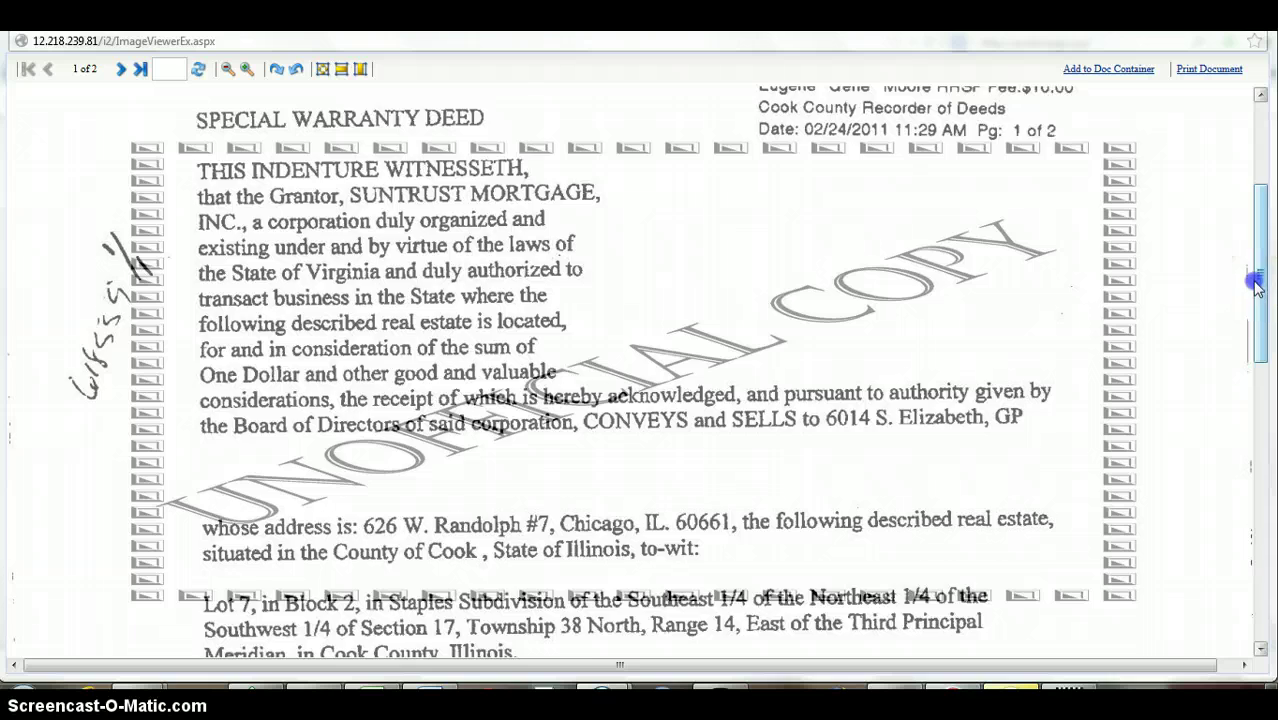
{"action": "left_click_drag", "start_coordinate": [1256, 283], "coordinate": [1262, 563]}
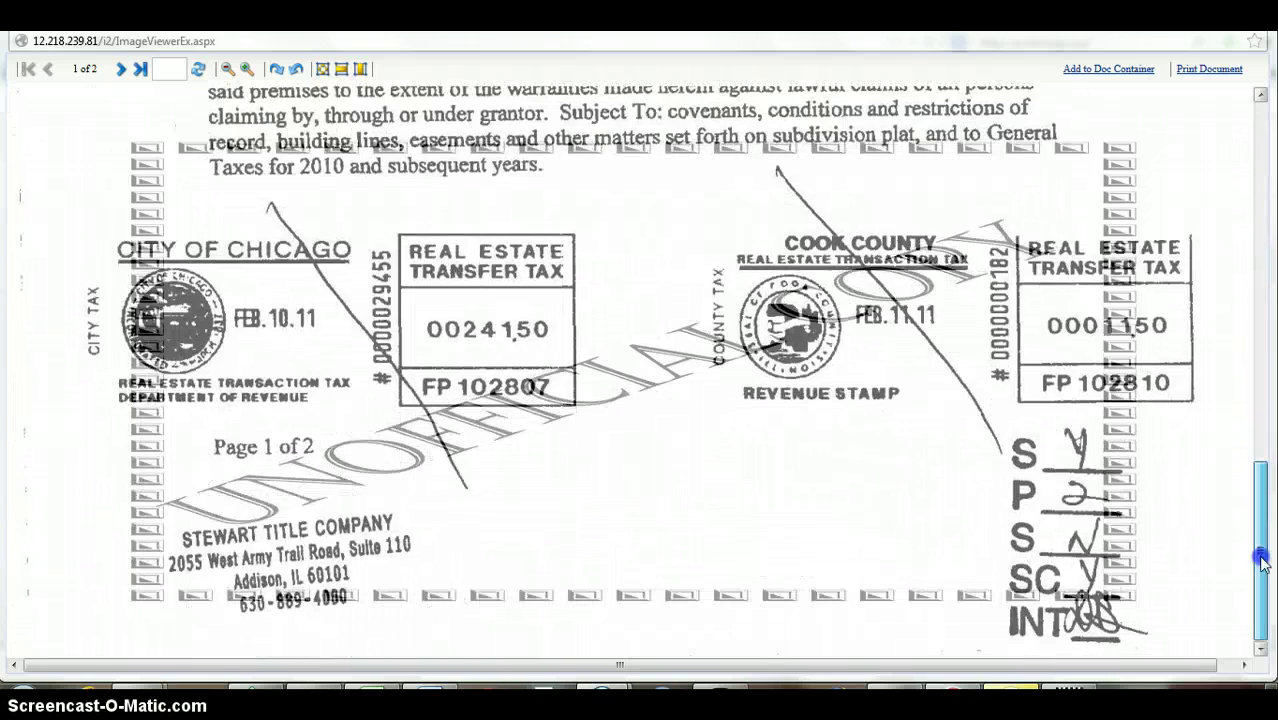
Go to page 2 of the special warranty deed and read it through to the future-taxes address and preparer details at its end.
{"action": "left_click", "coordinate": [121, 72]}
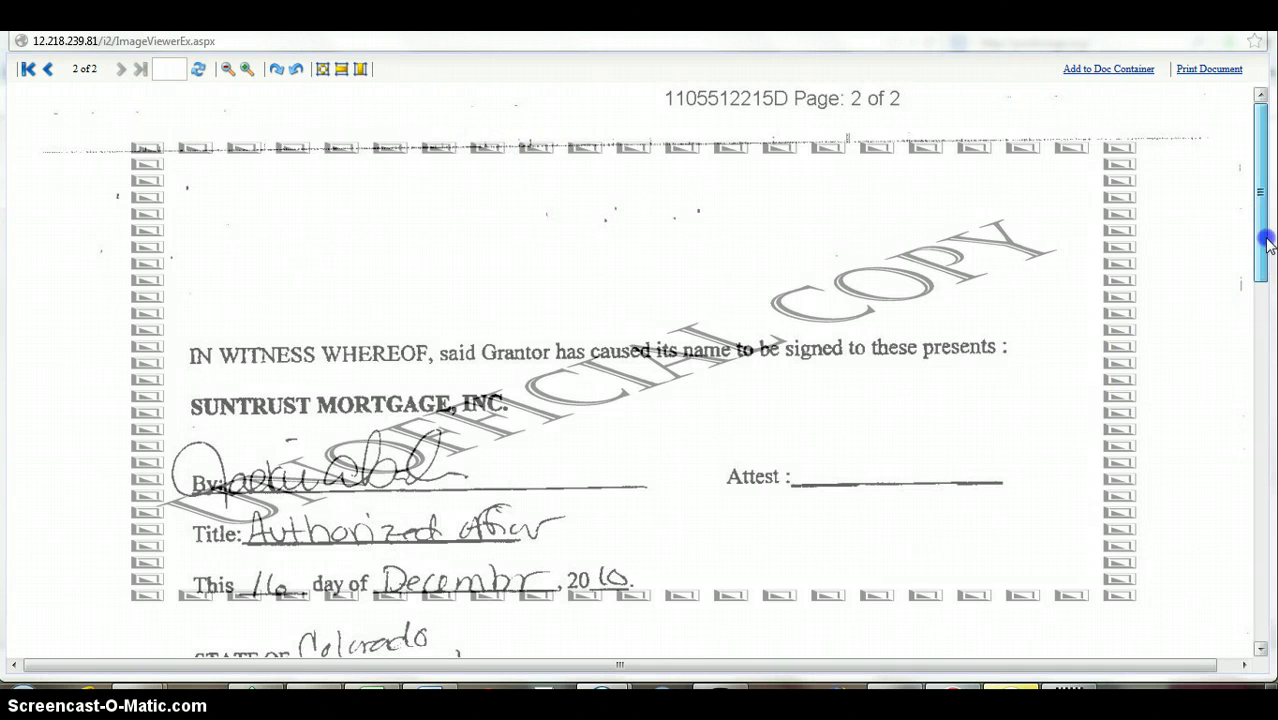
{"action": "left_click_drag", "start_coordinate": [1270, 243], "coordinate": [1273, 558]}
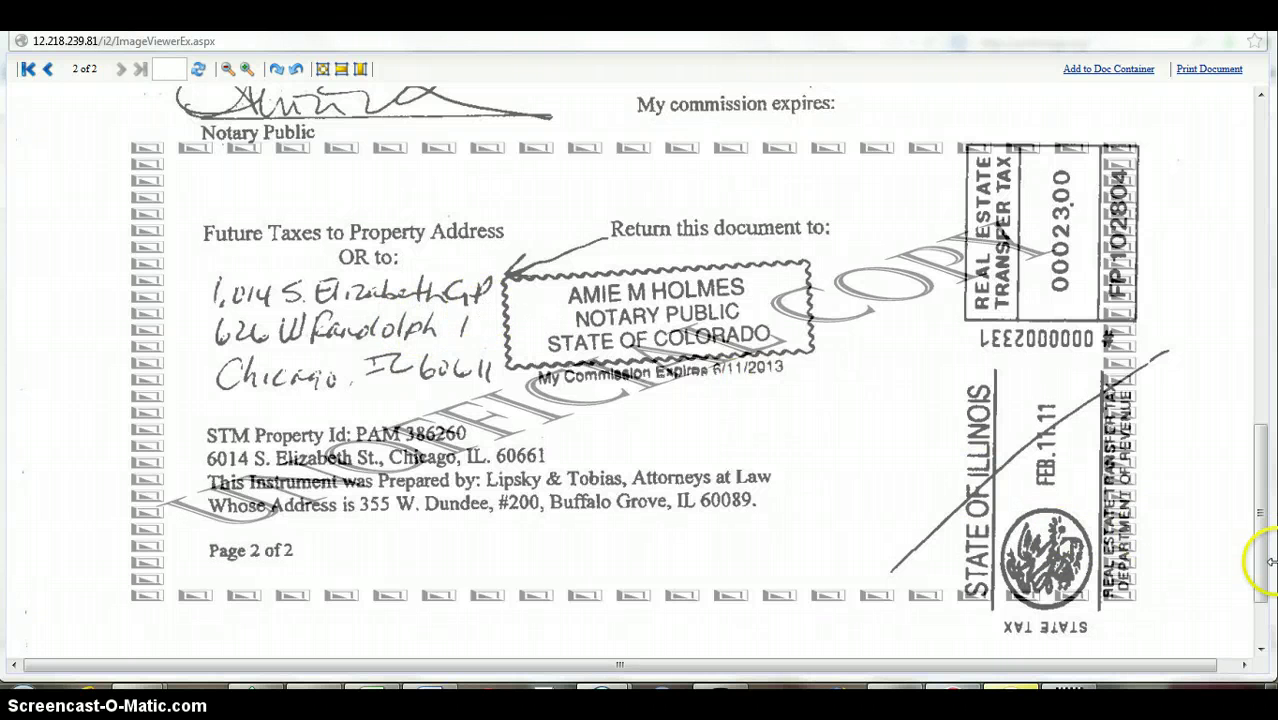
{"action": "mouse_move", "coordinate": [1258, 530]}
{"action": "left_mouse_down"}
{"action": "mouse_move", "coordinate": [1258, 588]}
{"action": "mouse_move", "coordinate": [1272, 285]}
{"action": "mouse_move", "coordinate": [1272, 570]}
{"action": "left_mouse_up"}
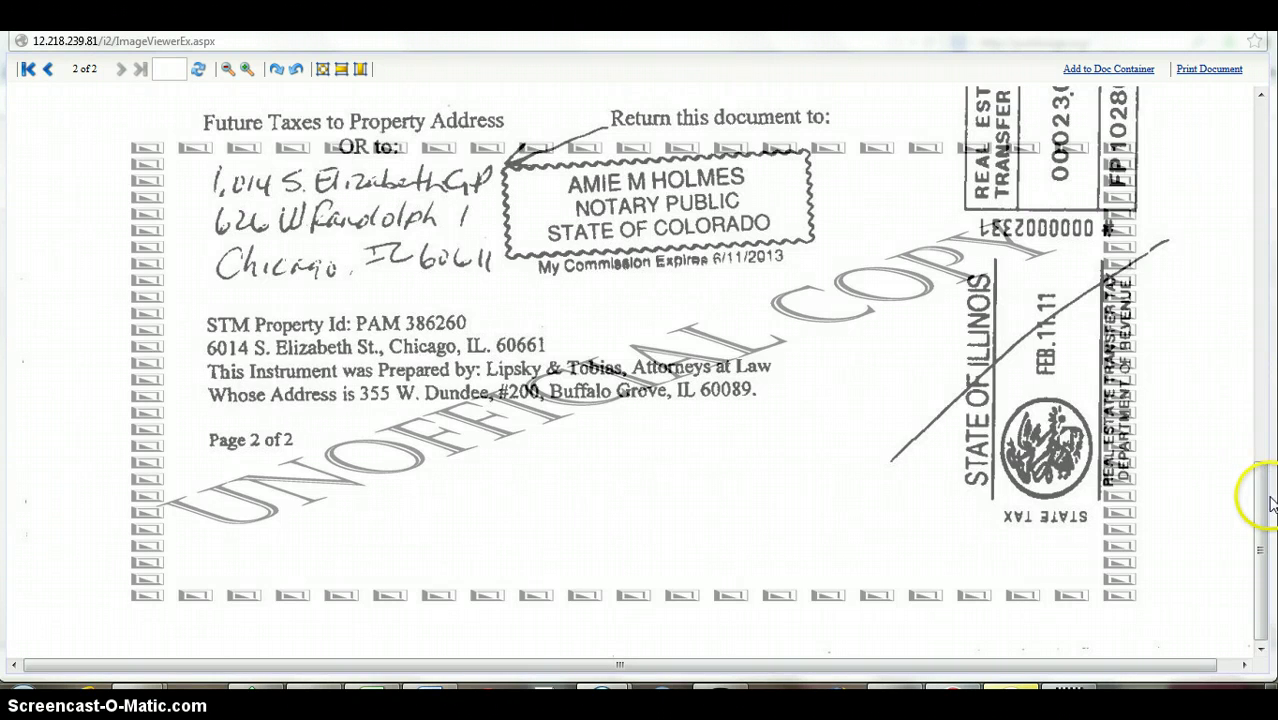
Look back over page 2 up to the grantor's signature block, then return to page 1 and recheck it down to its transfer tax stamps.
{"action": "scroll", "coordinate": [1261, 505], "scroll_direction": "up", "scroll_amount": 1}
{"action": "scroll", "coordinate": [1261, 505], "scroll_direction": "up", "scroll_amount": 6}
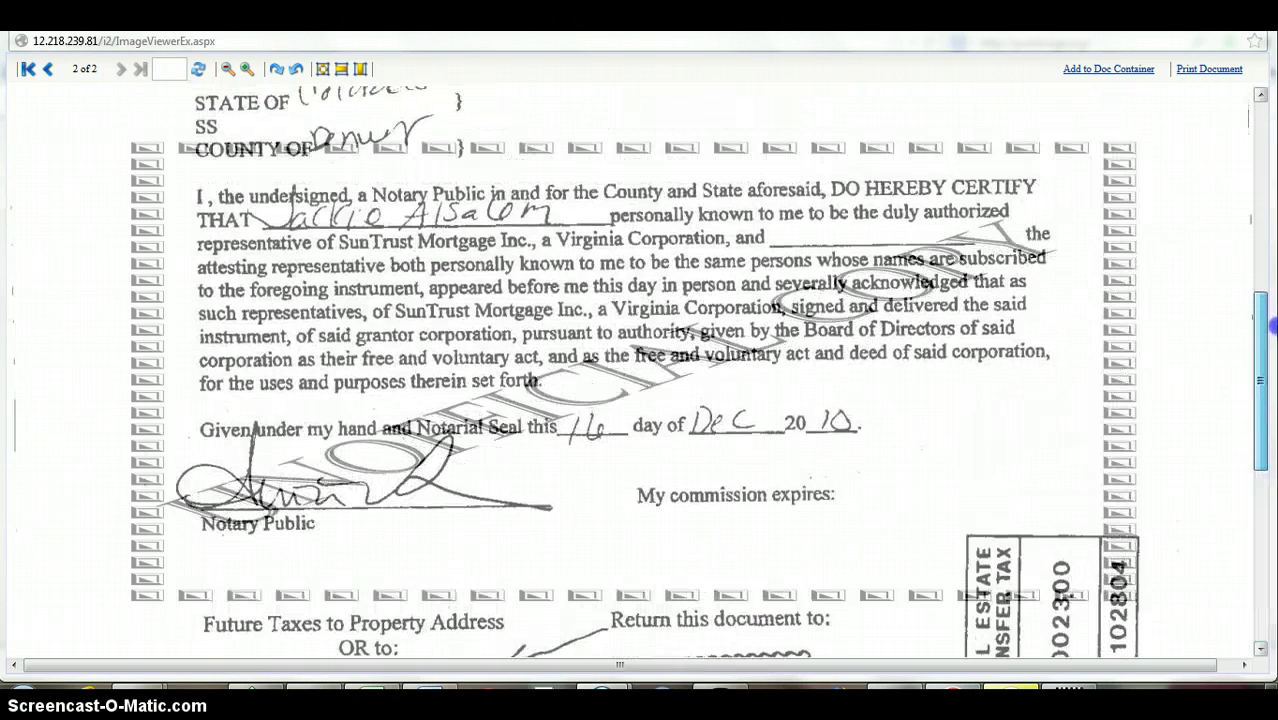
{"action": "scroll", "coordinate": [1272, 238], "scroll_direction": "up", "scroll_amount": 2}
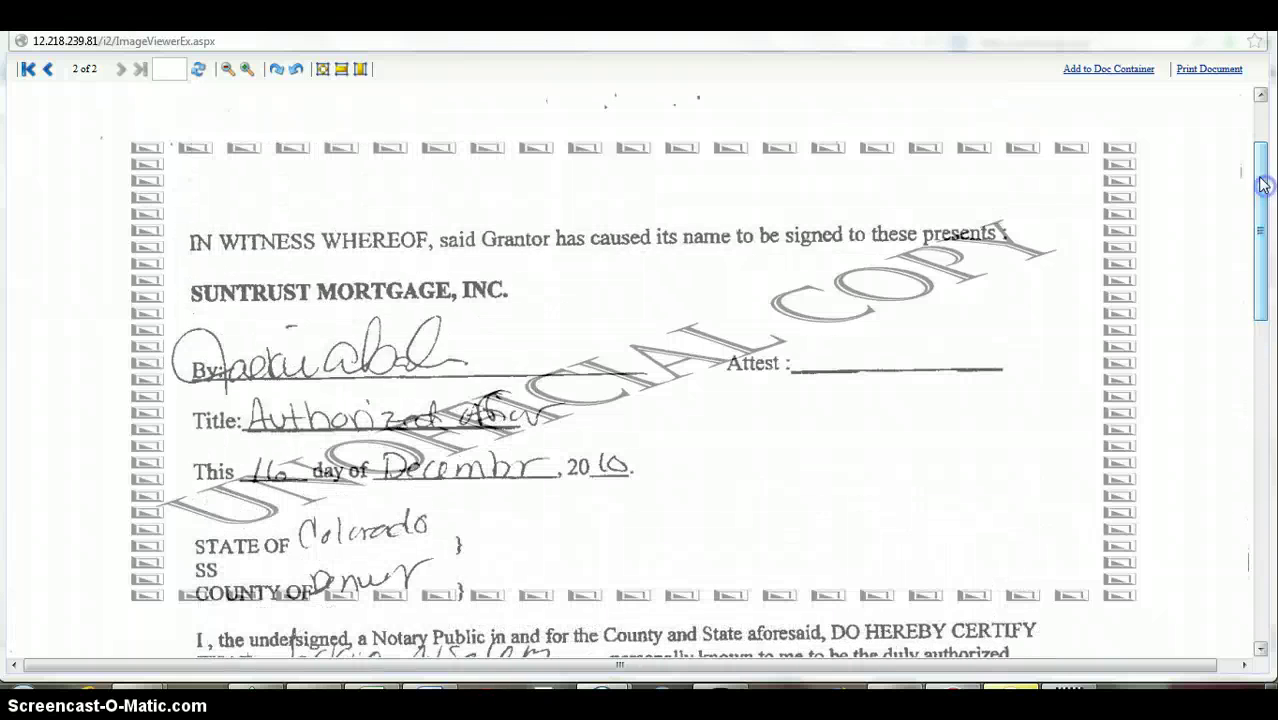
{"action": "left_click", "coordinate": [48, 69]}
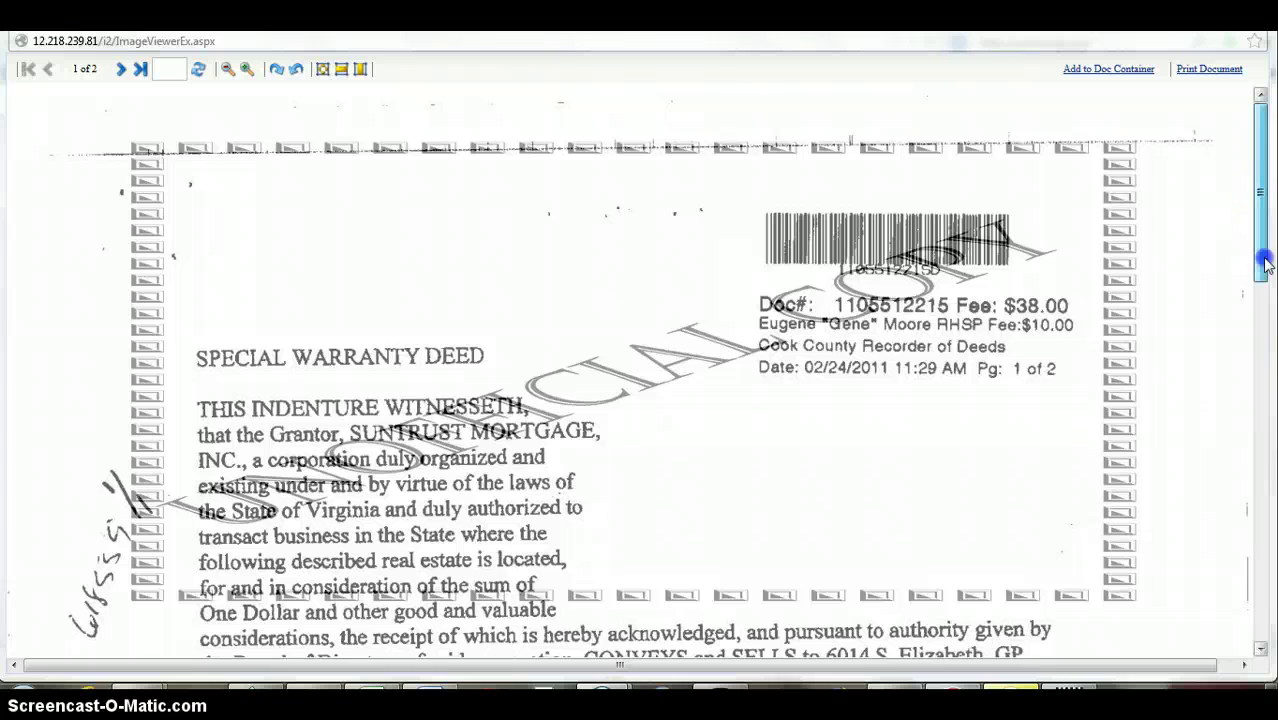
{"action": "left_click_drag", "start_coordinate": [1259, 210], "coordinate": [1271, 612]}
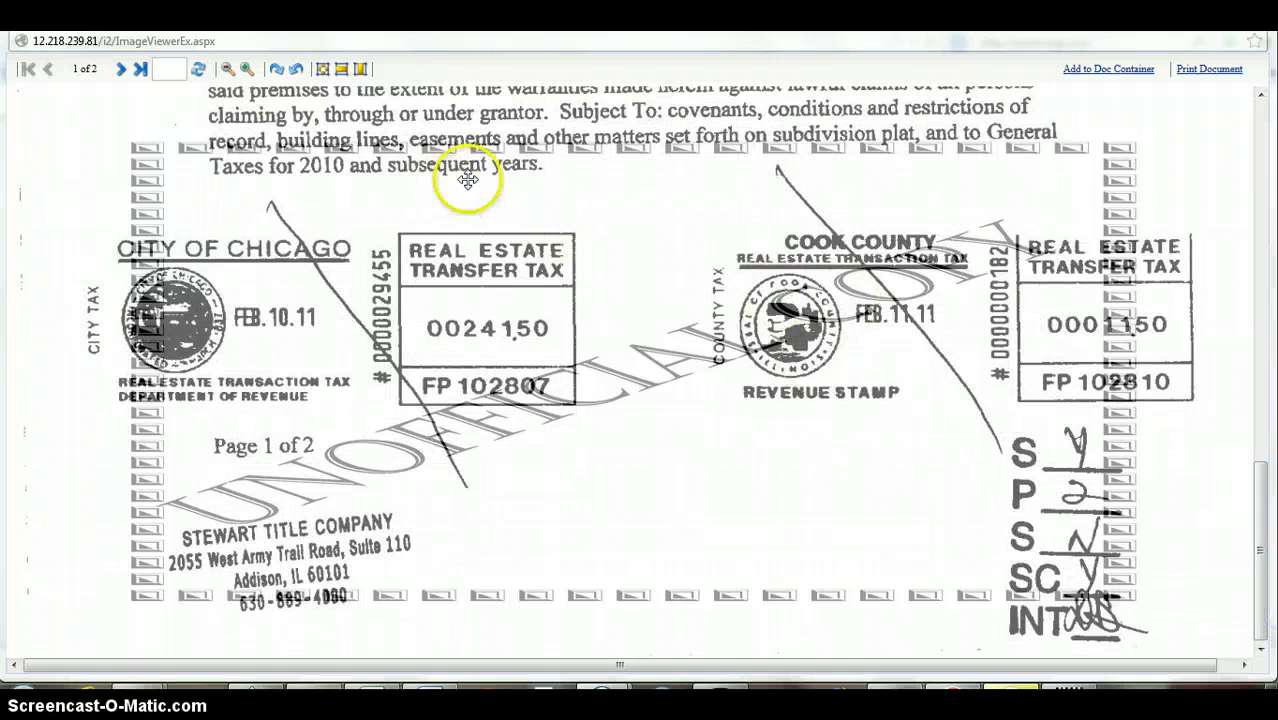